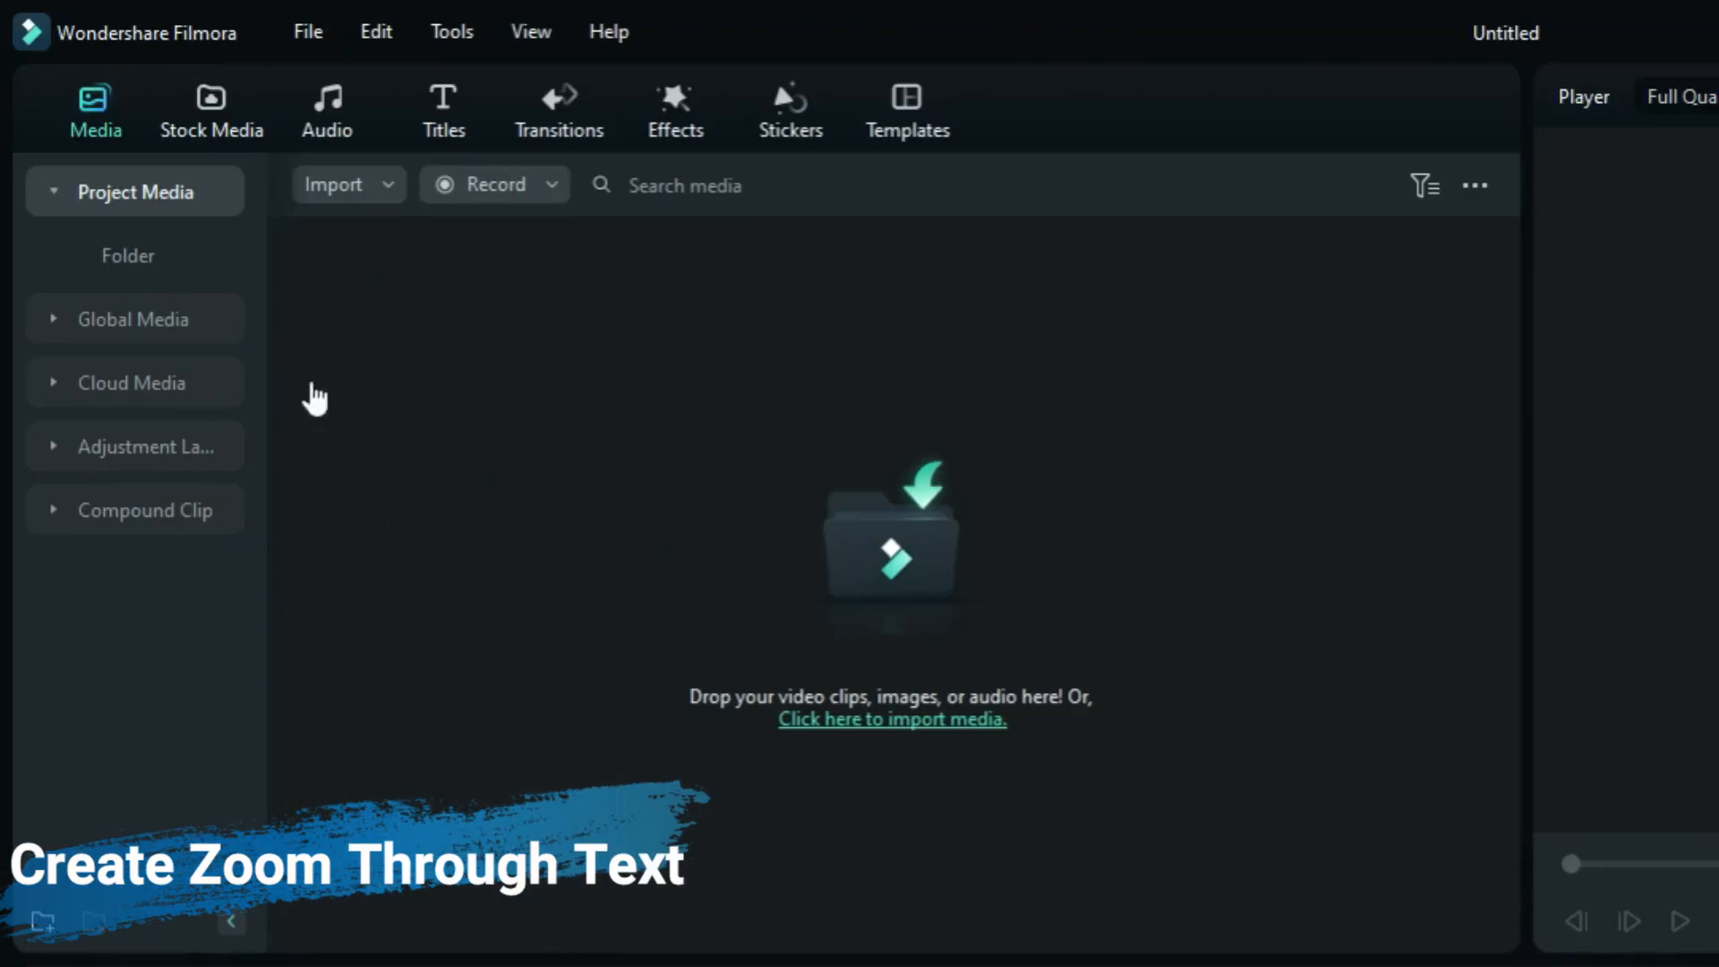
Add the Black solid color from the stock media library to the start of the first video track
click(120, 63)
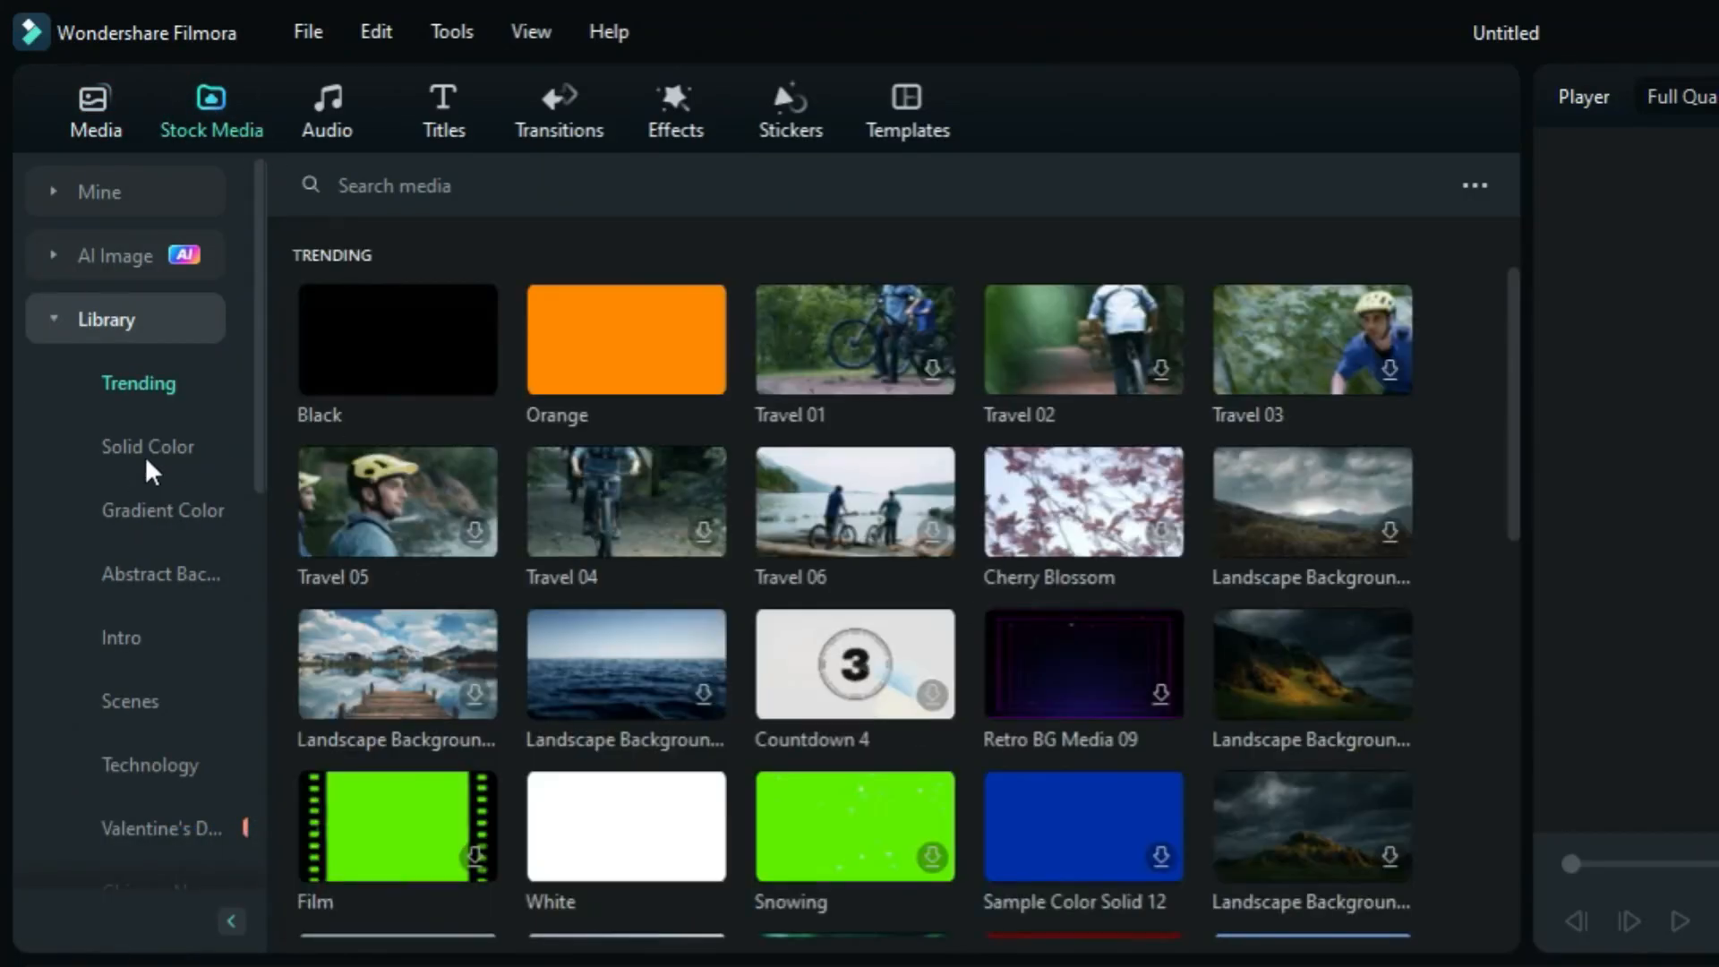
click(170, 455)
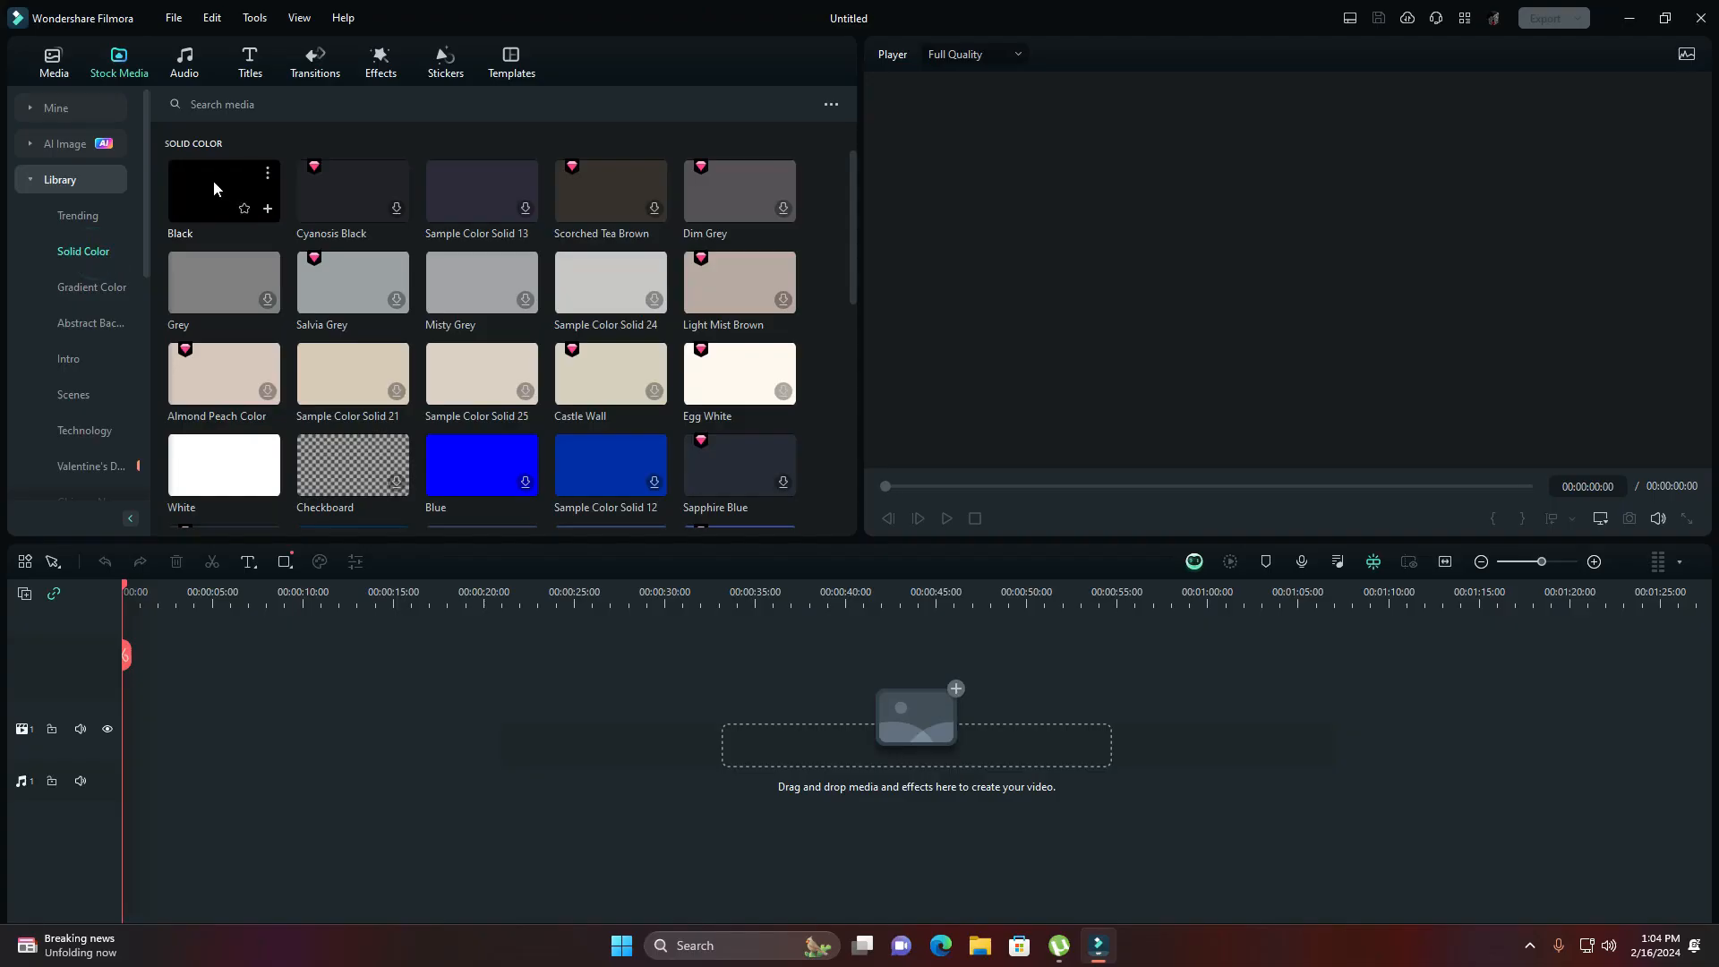
drag(379, 321, 426, 461)
drag(238, 258, 129, 700)
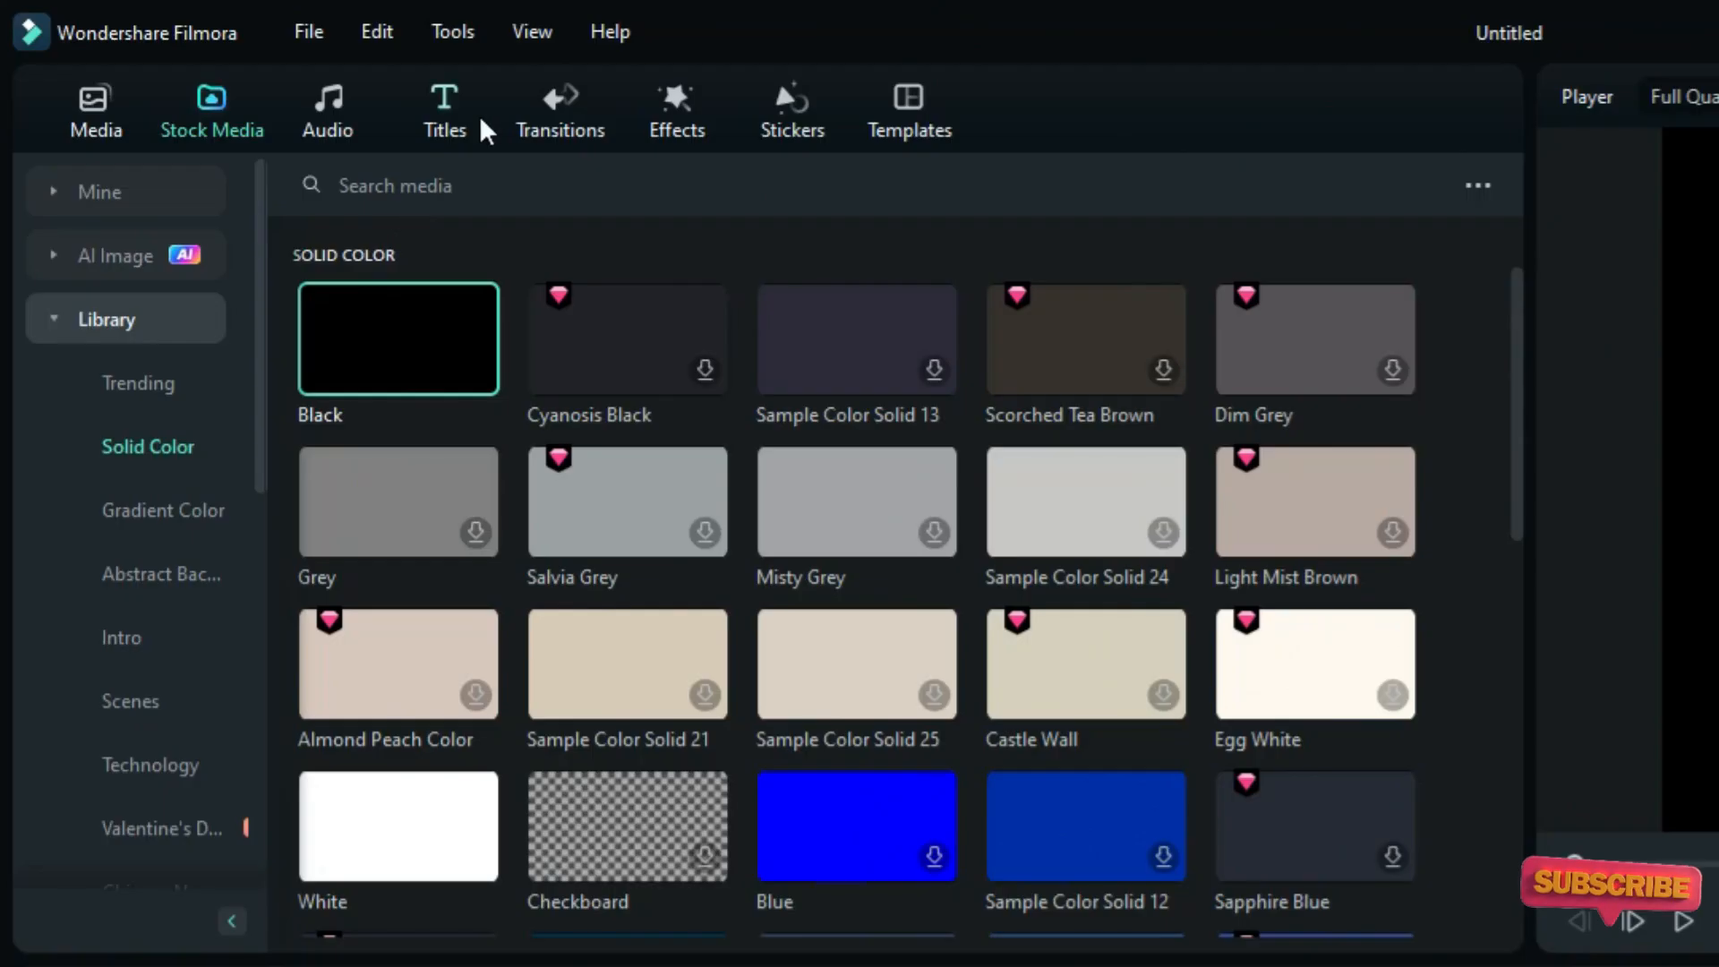
Add the Default Title above the black clip at the start of the timeline
click(447, 109)
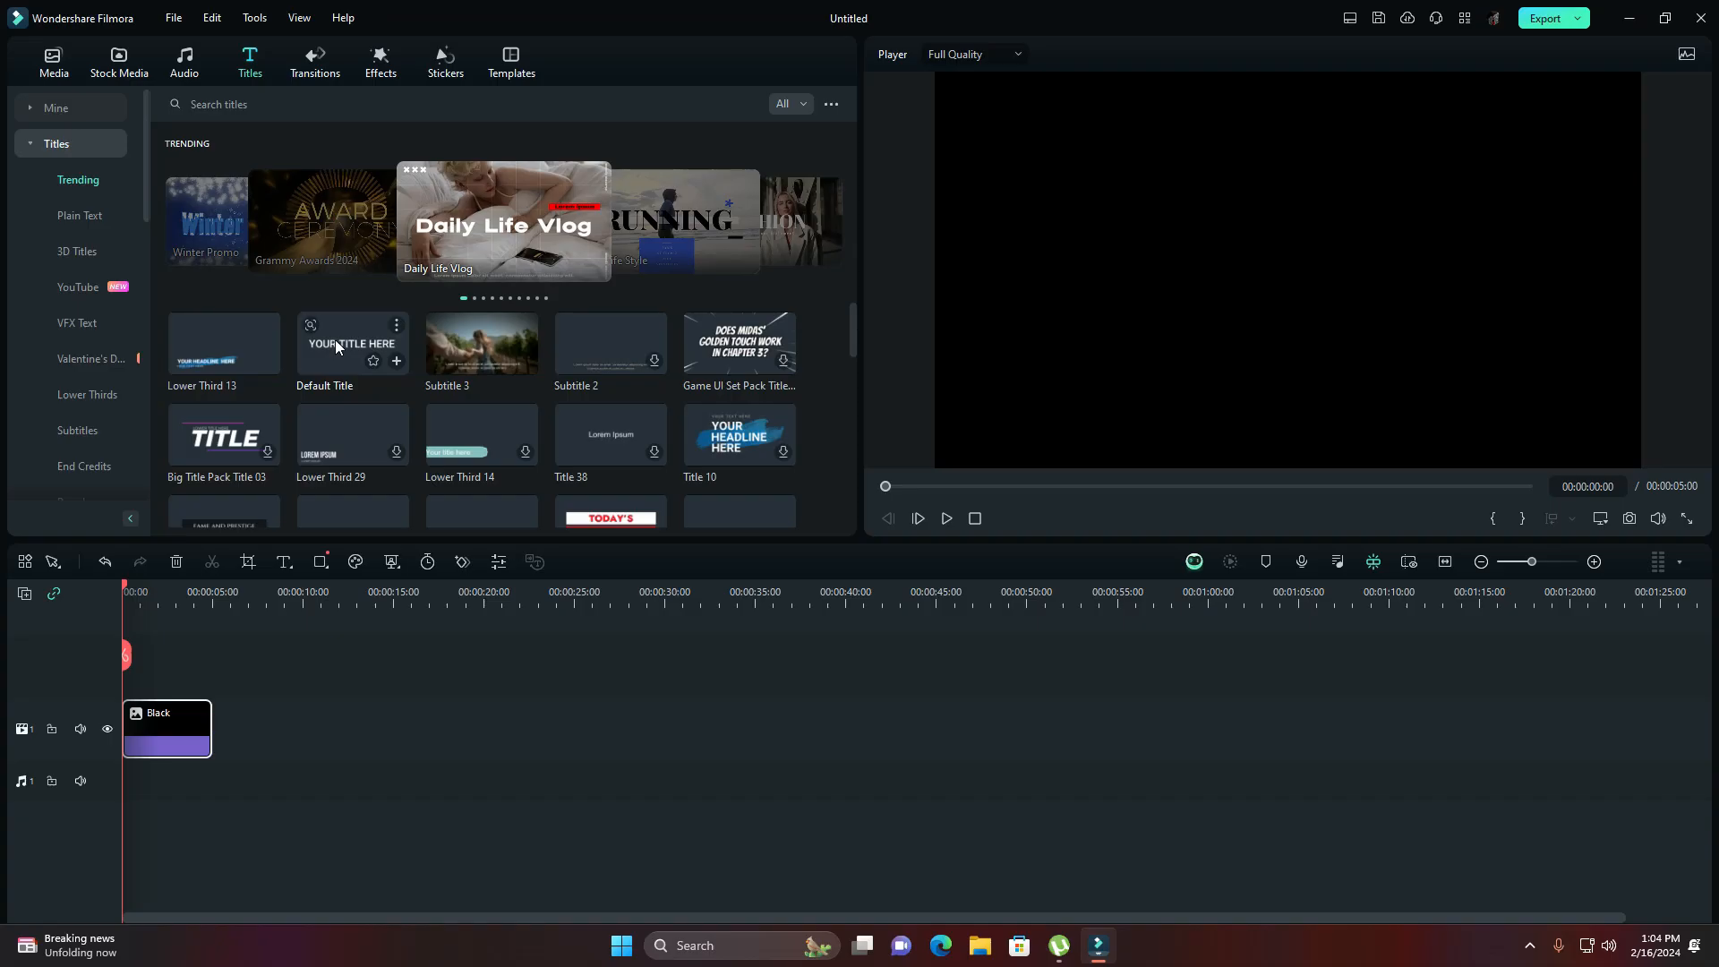
drag(596, 605, 364, 966)
drag(205, 618, 205, 622)
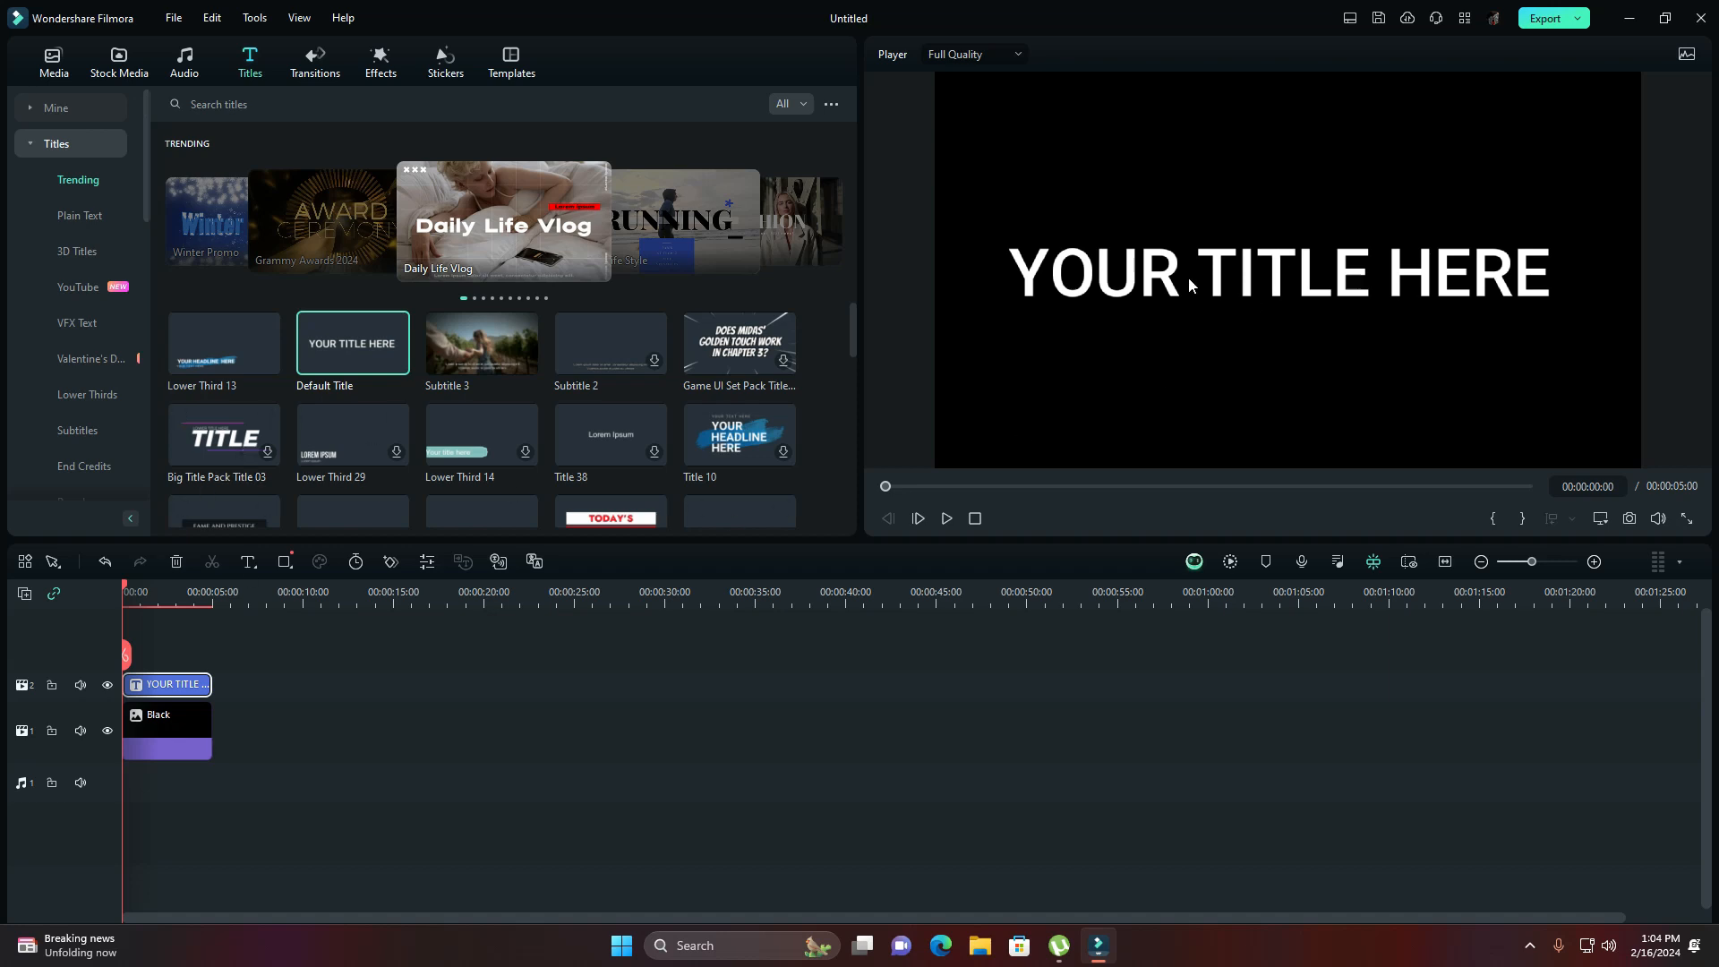
Replace the title clip's placeholder text with FILMORA
double_click(163, 684)
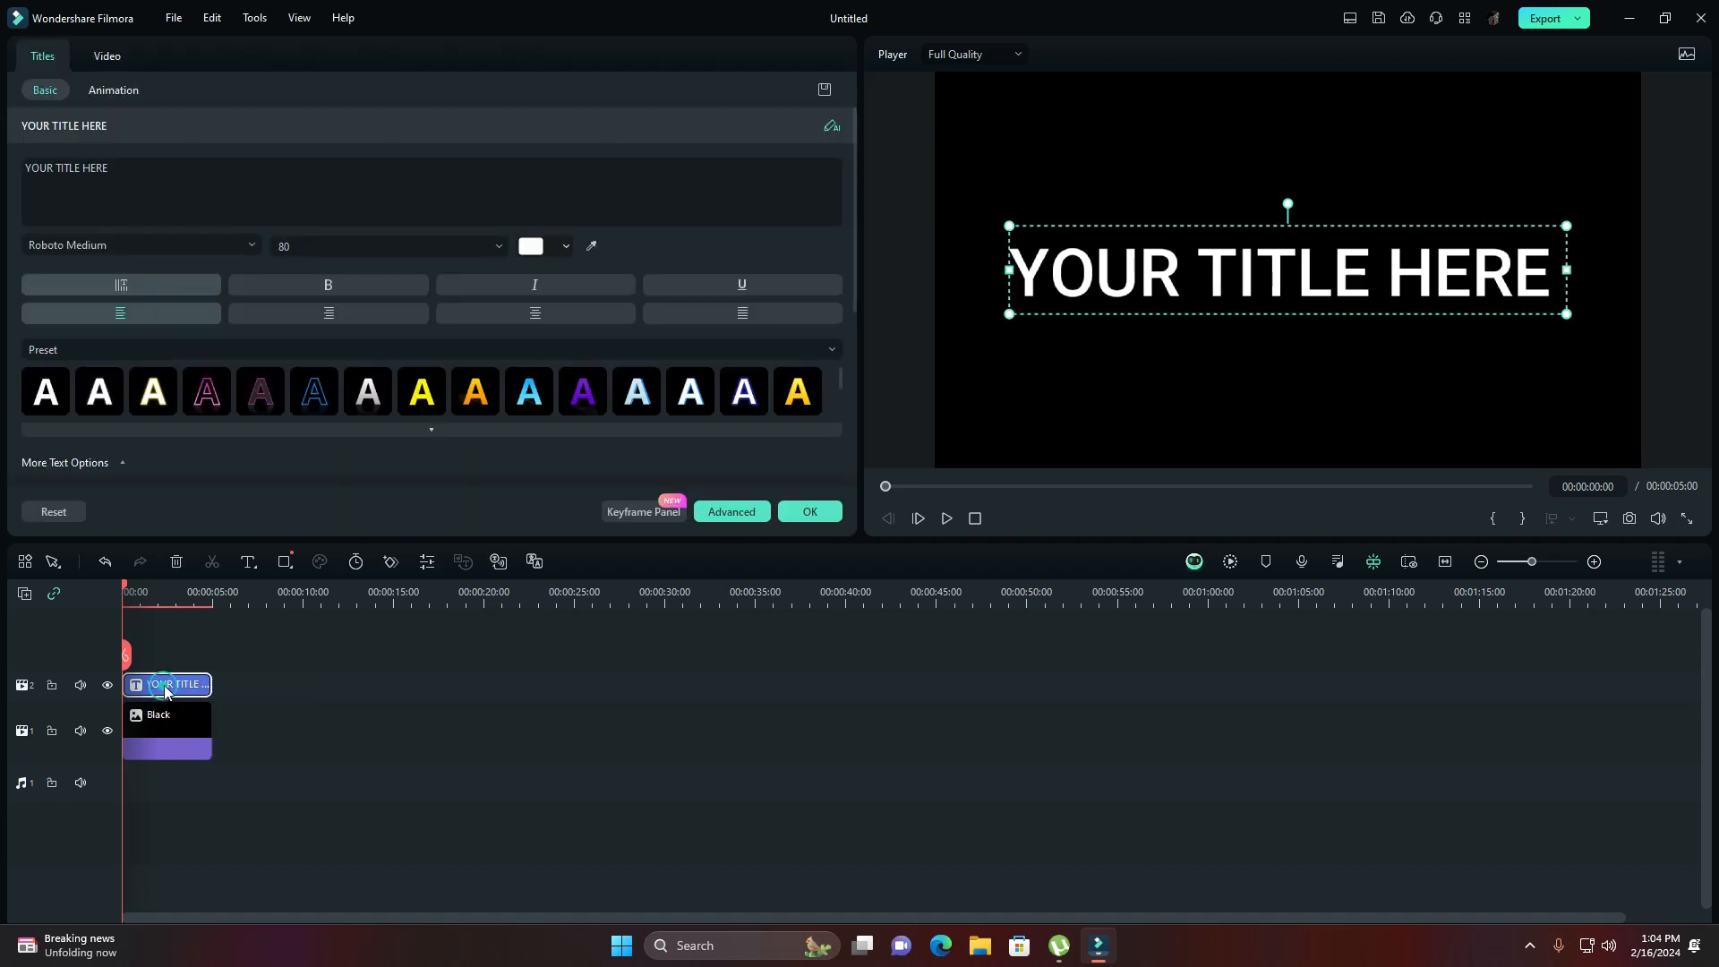
click(184, 178)
key(BackSpace)
key(BackSpace)
key(BackSpace)
key(BackSpace)
key(BackSpace)
key(BackSpace)
key(BackSpace)
key(BackSpace)
key(BackSpace)
key(BackSpace)
key(BackSpace)
key(BackSpace)
key(BackSpace)
key(BackSpace)
key(BackSpace)
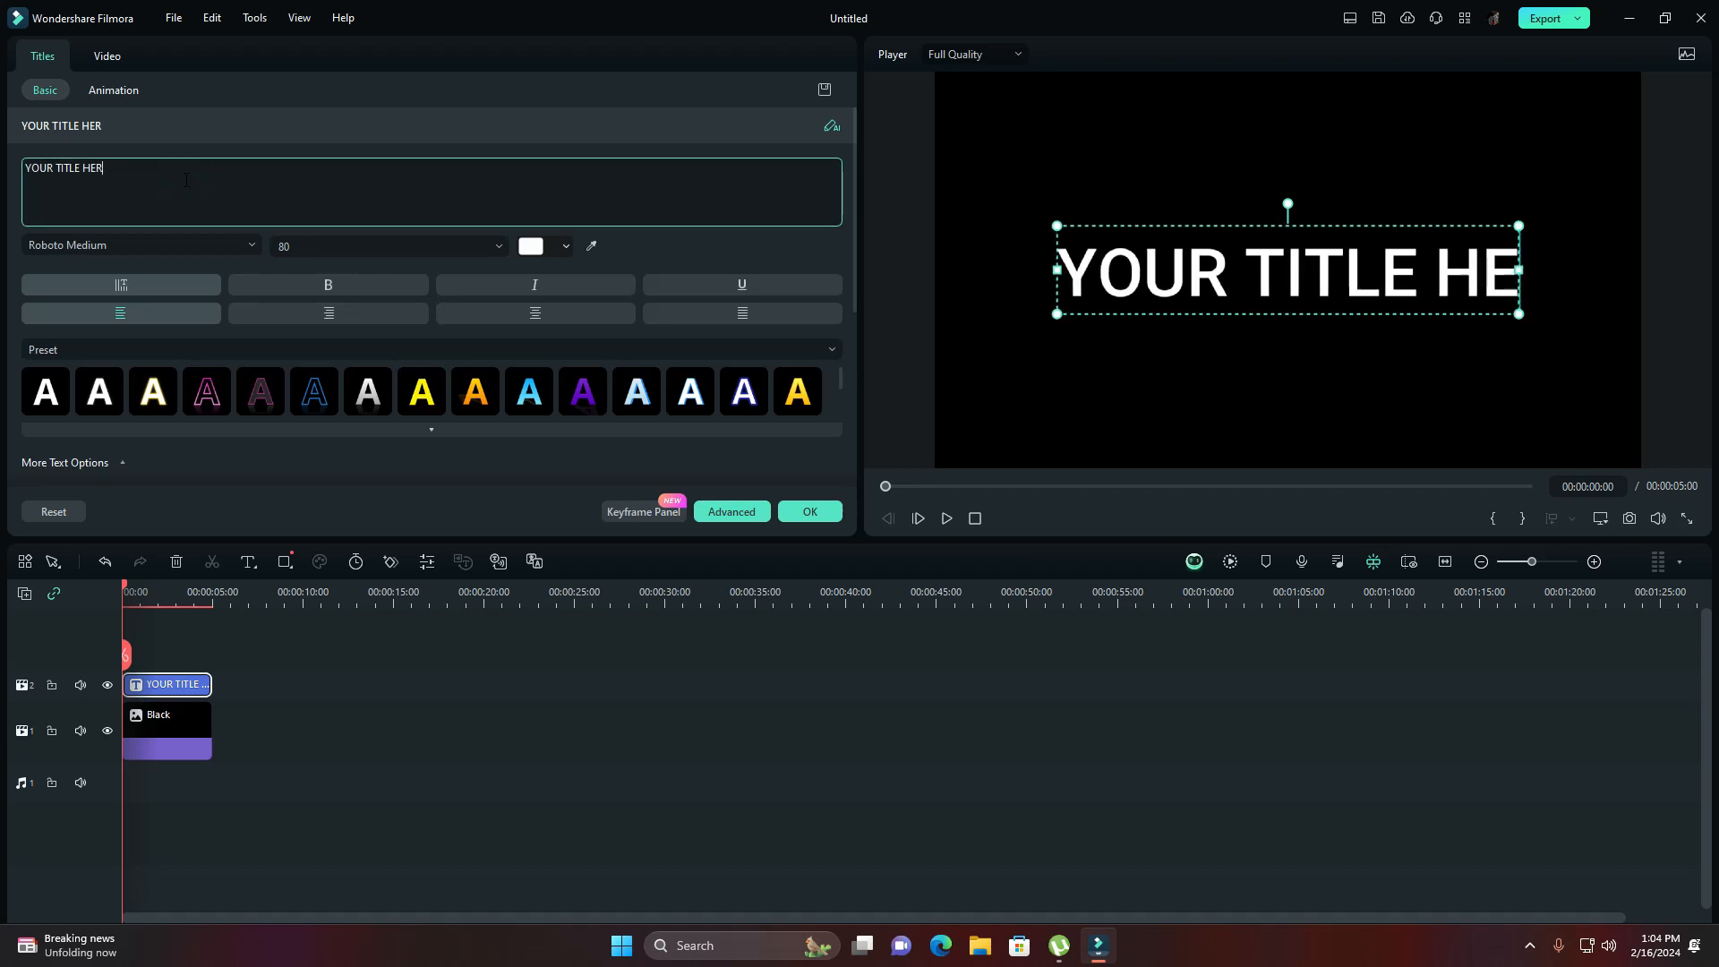
text(FI)
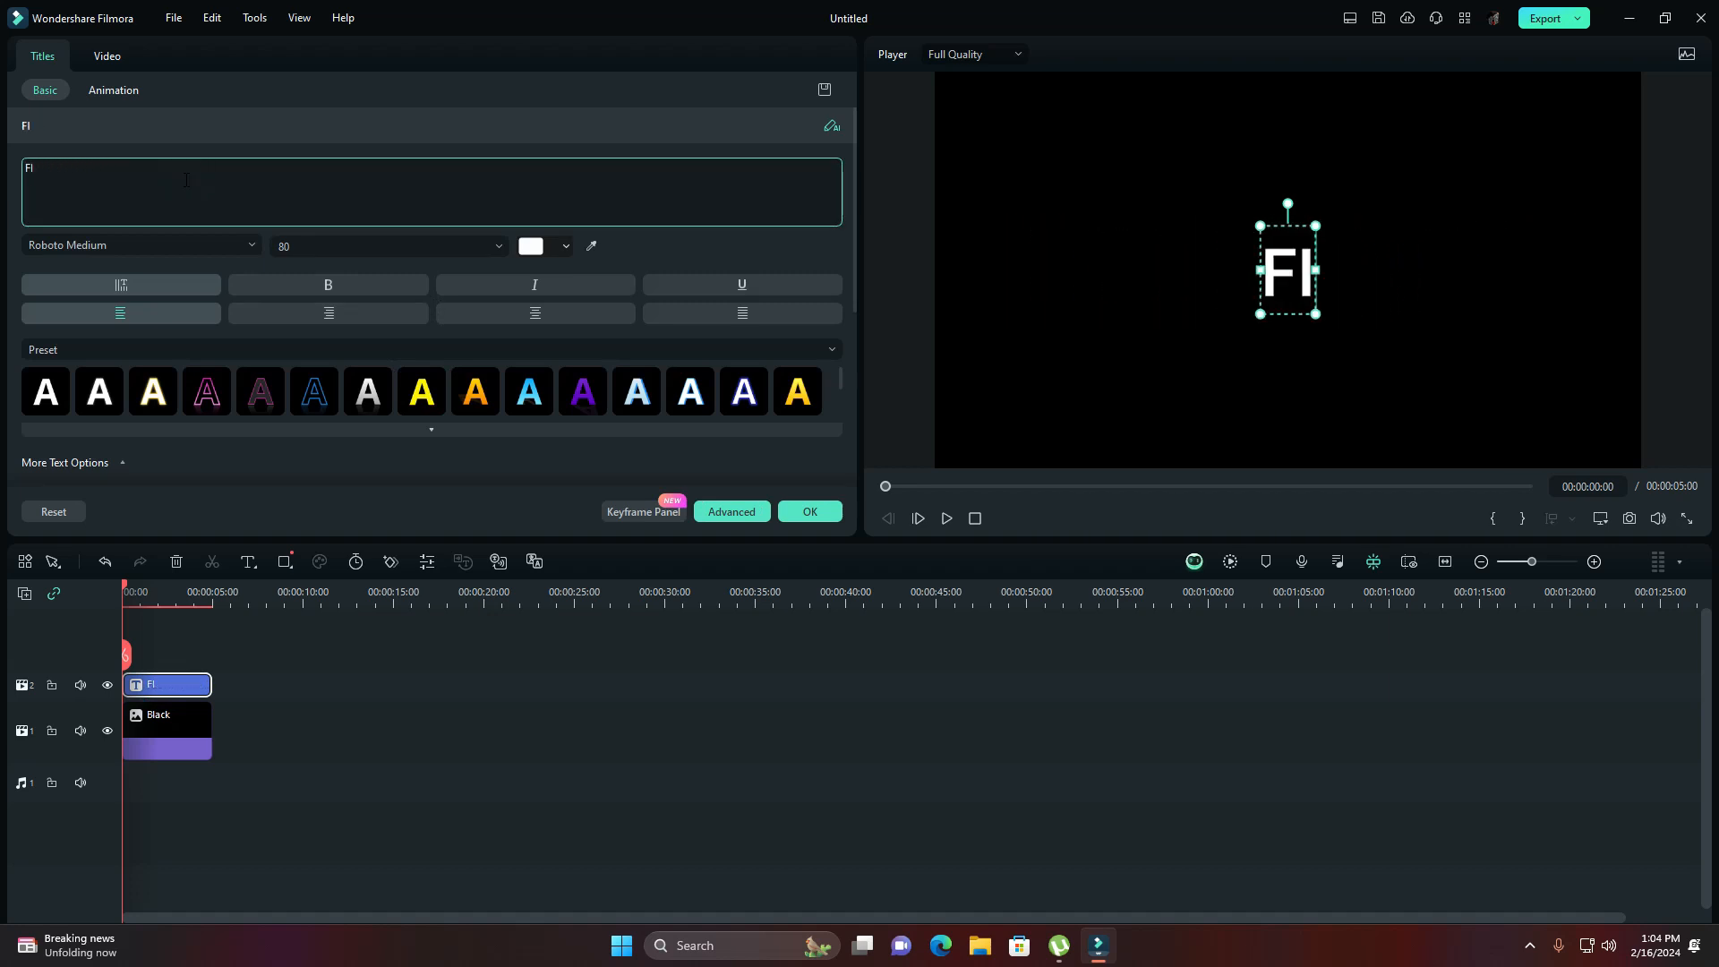
text(LMORA)
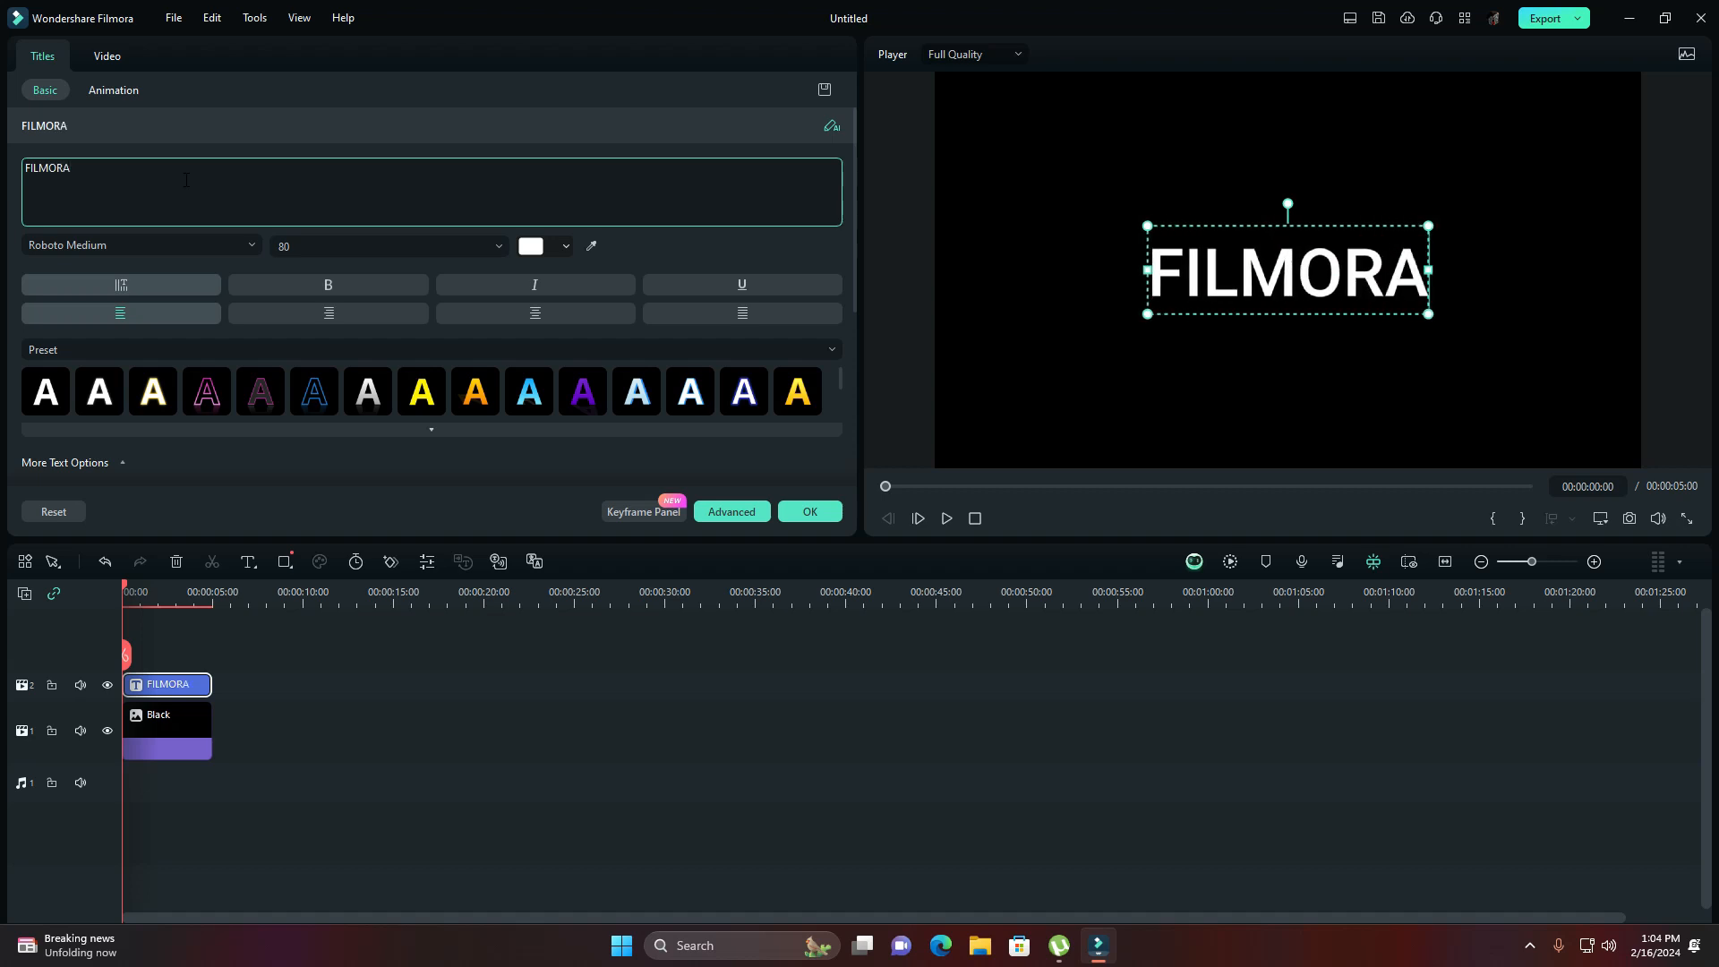
Set the title's font to Rockwell Extra Bold and its size to 105, and accept the title settings
click(251, 245)
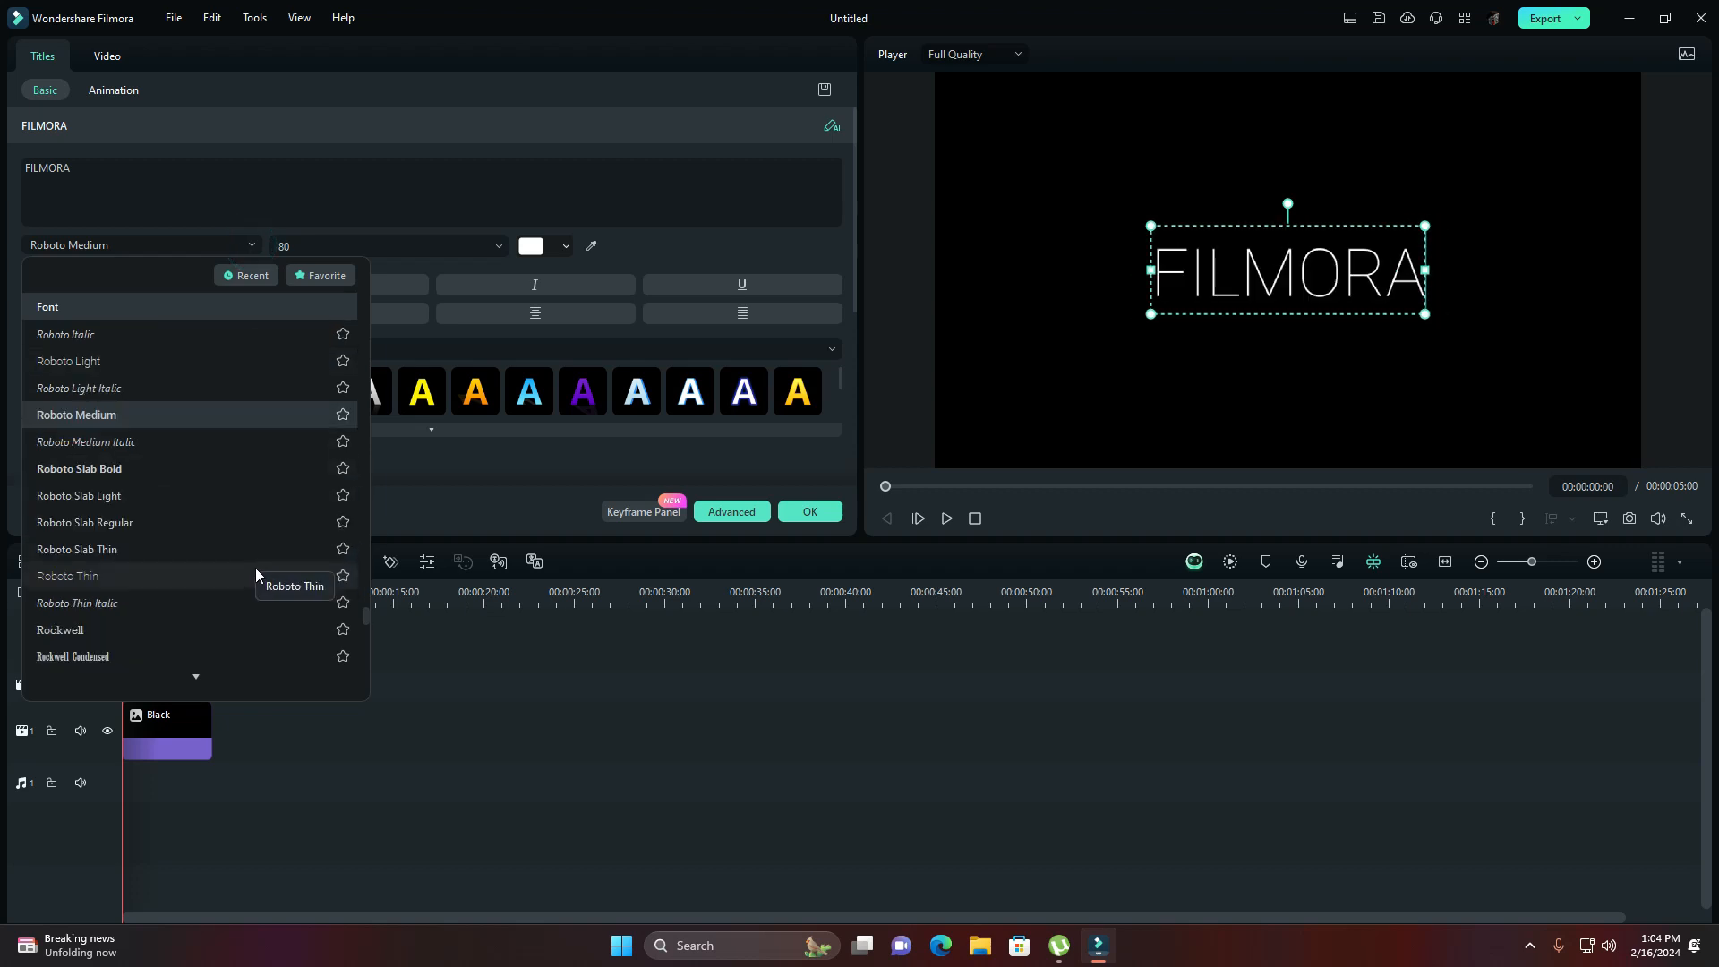
scroll(256, 564, down, 2)
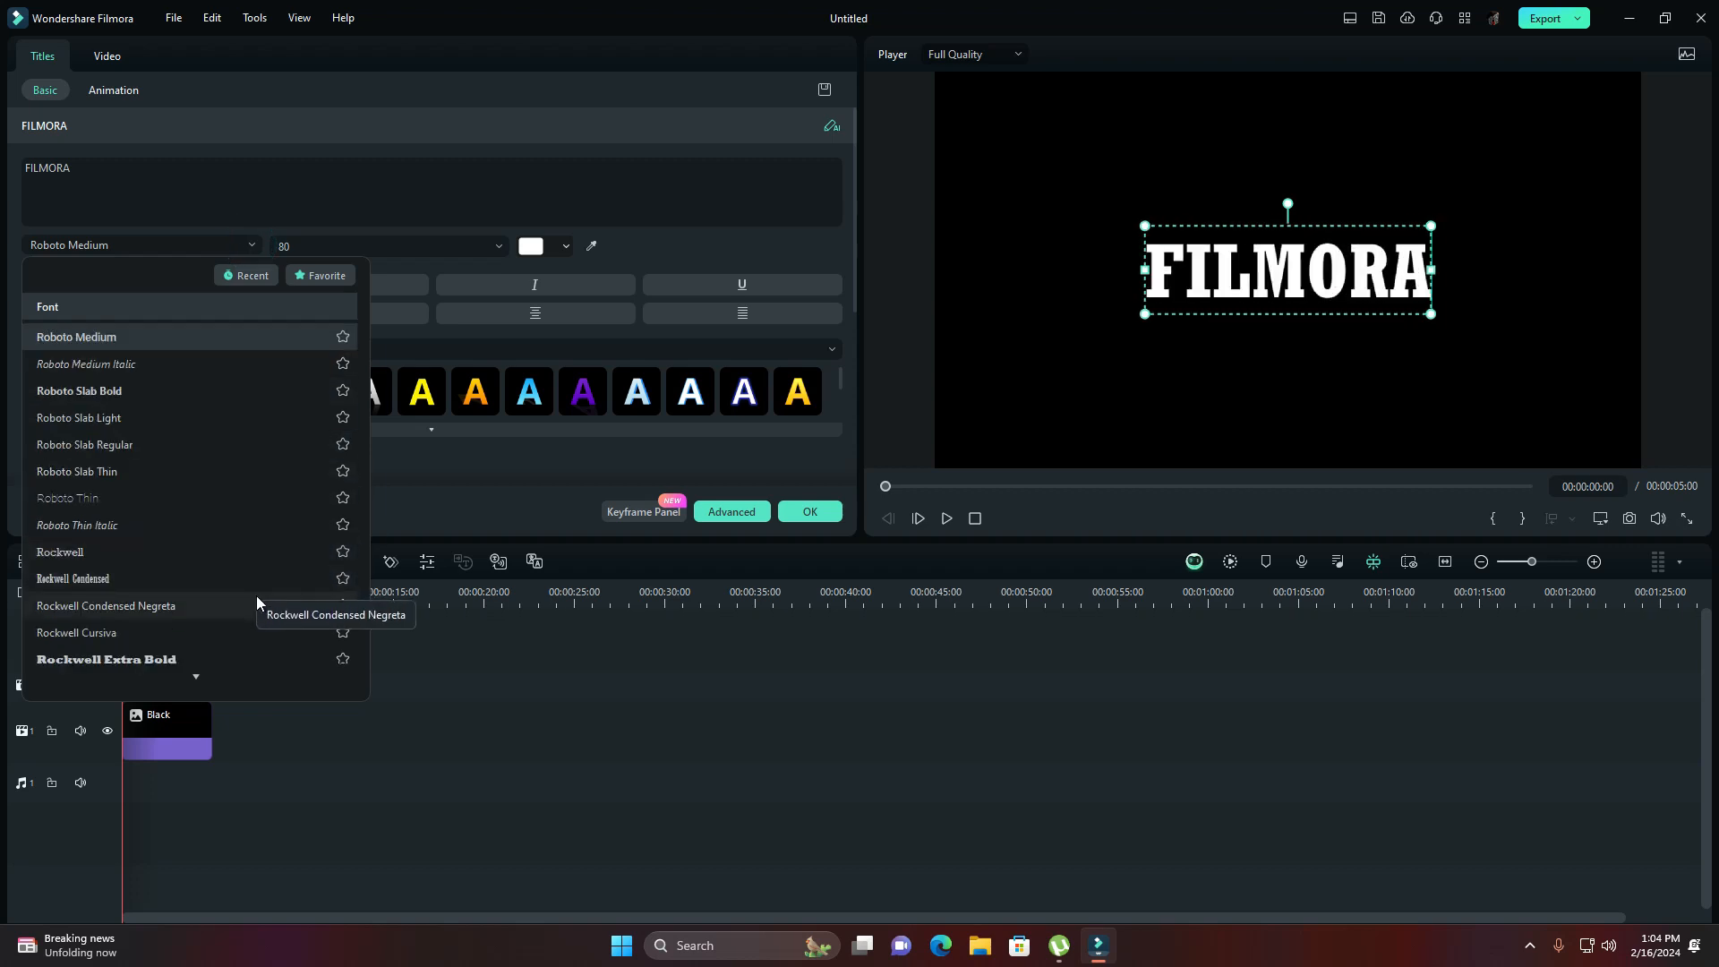
scroll(256, 594, down, 1)
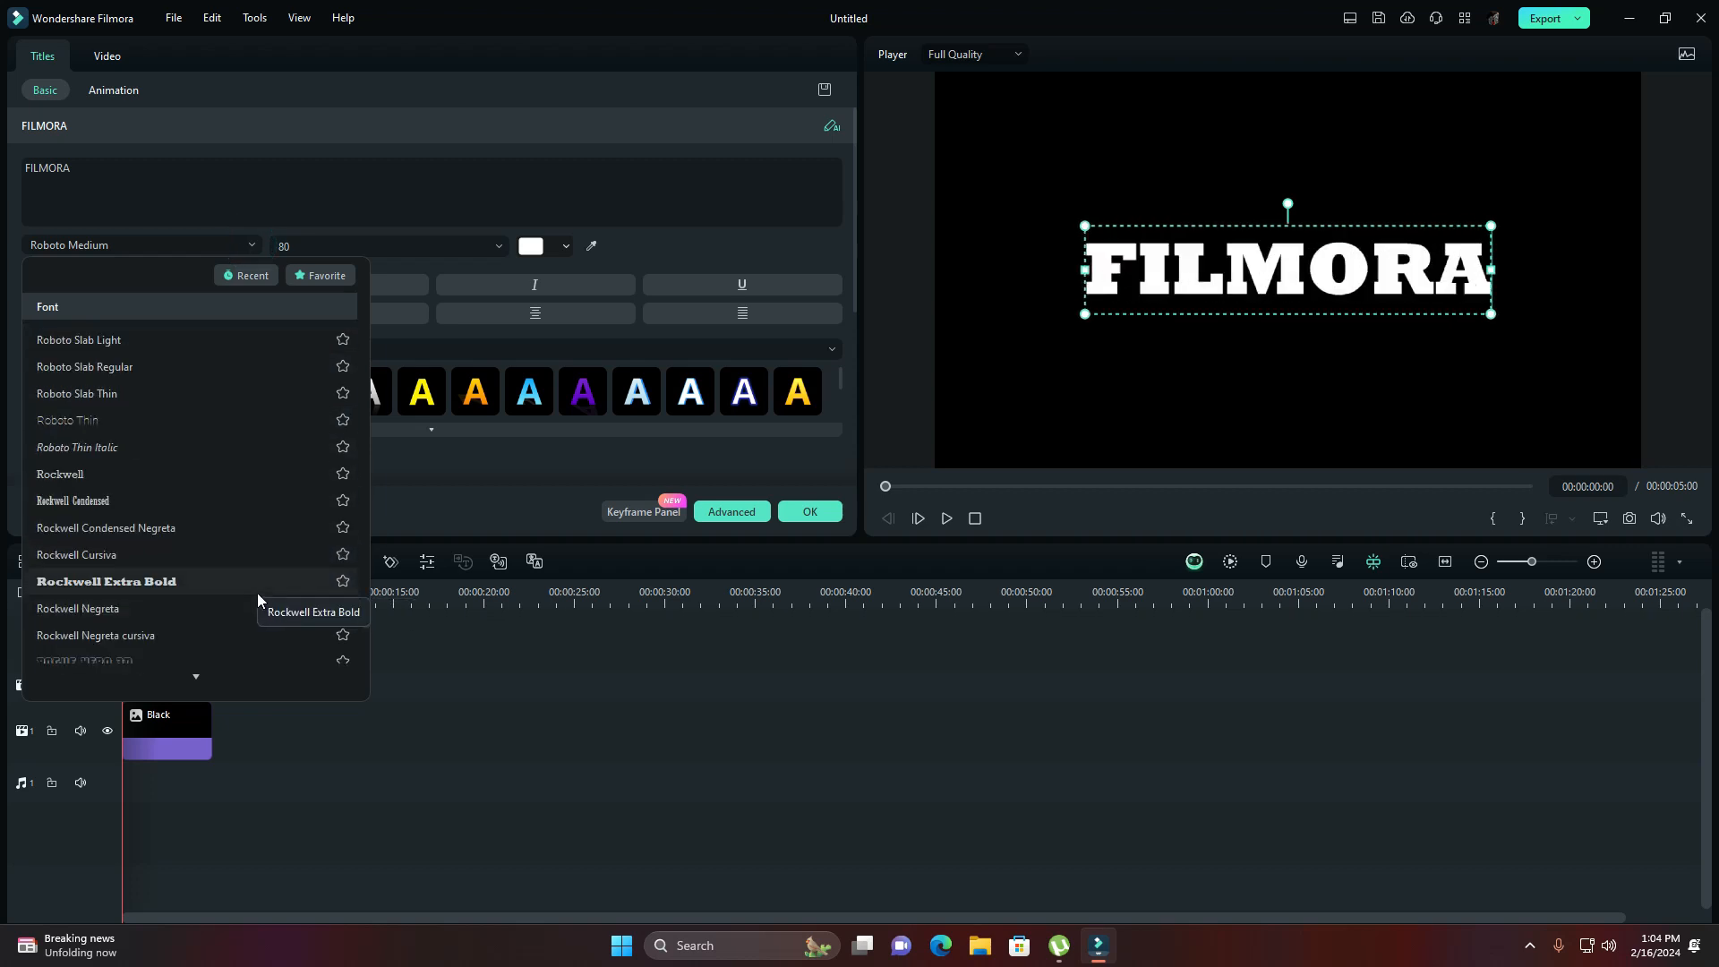
click(187, 583)
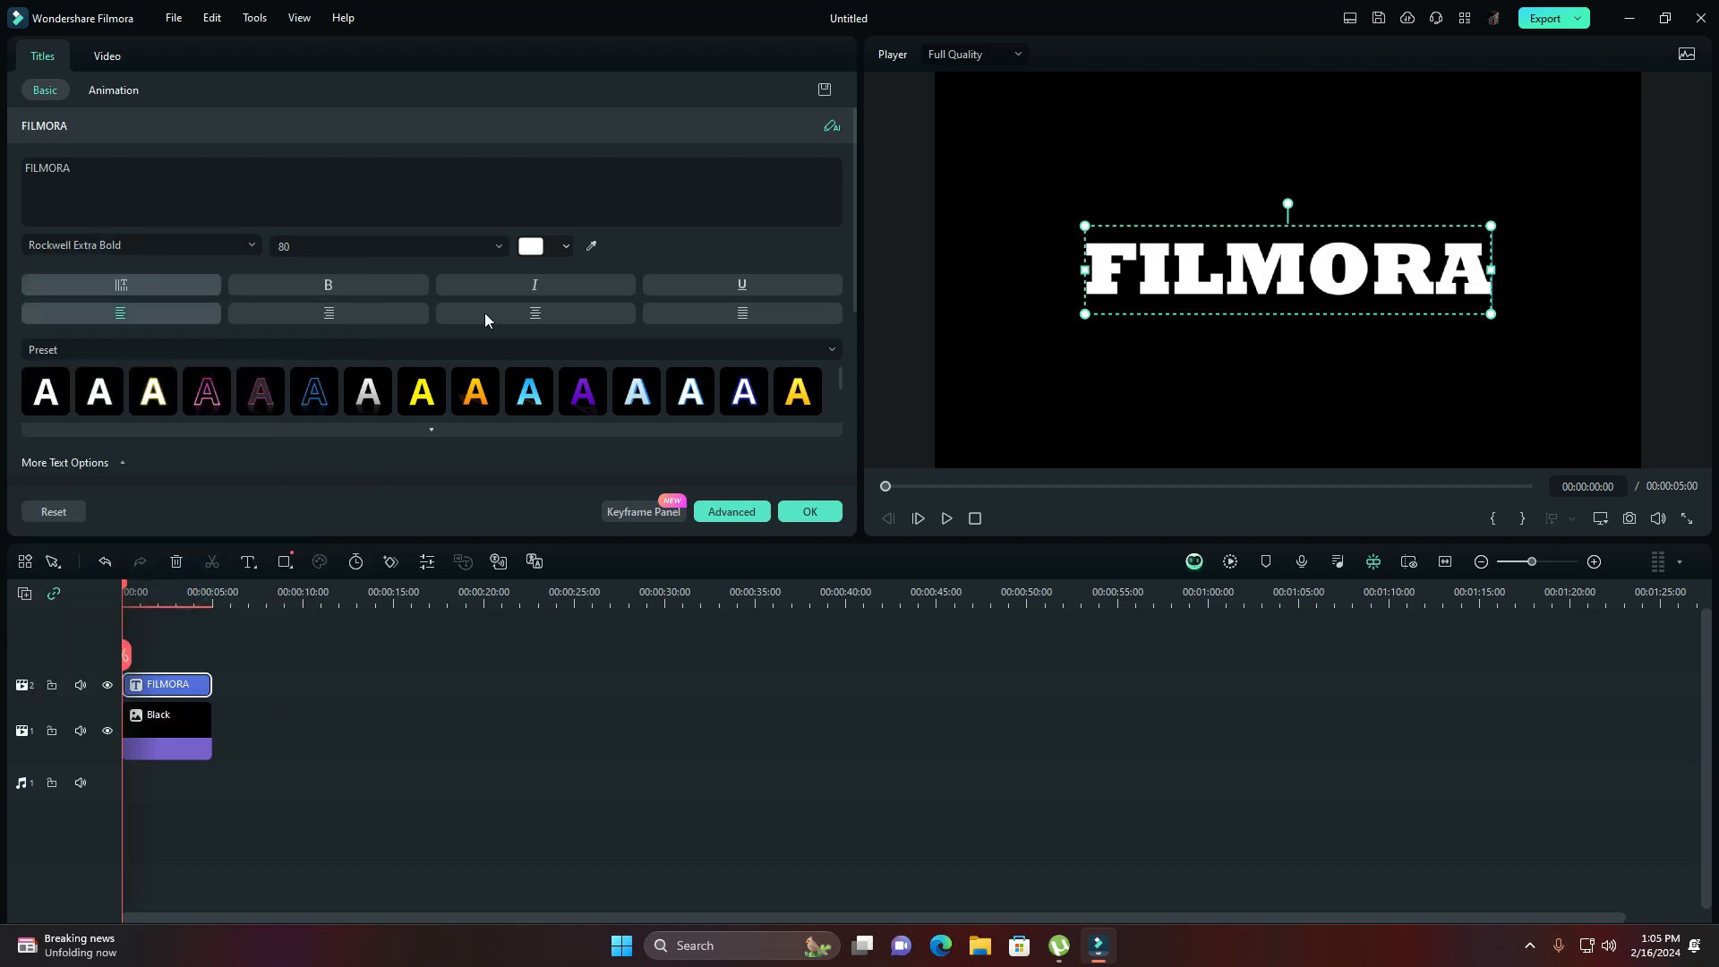
click(499, 247)
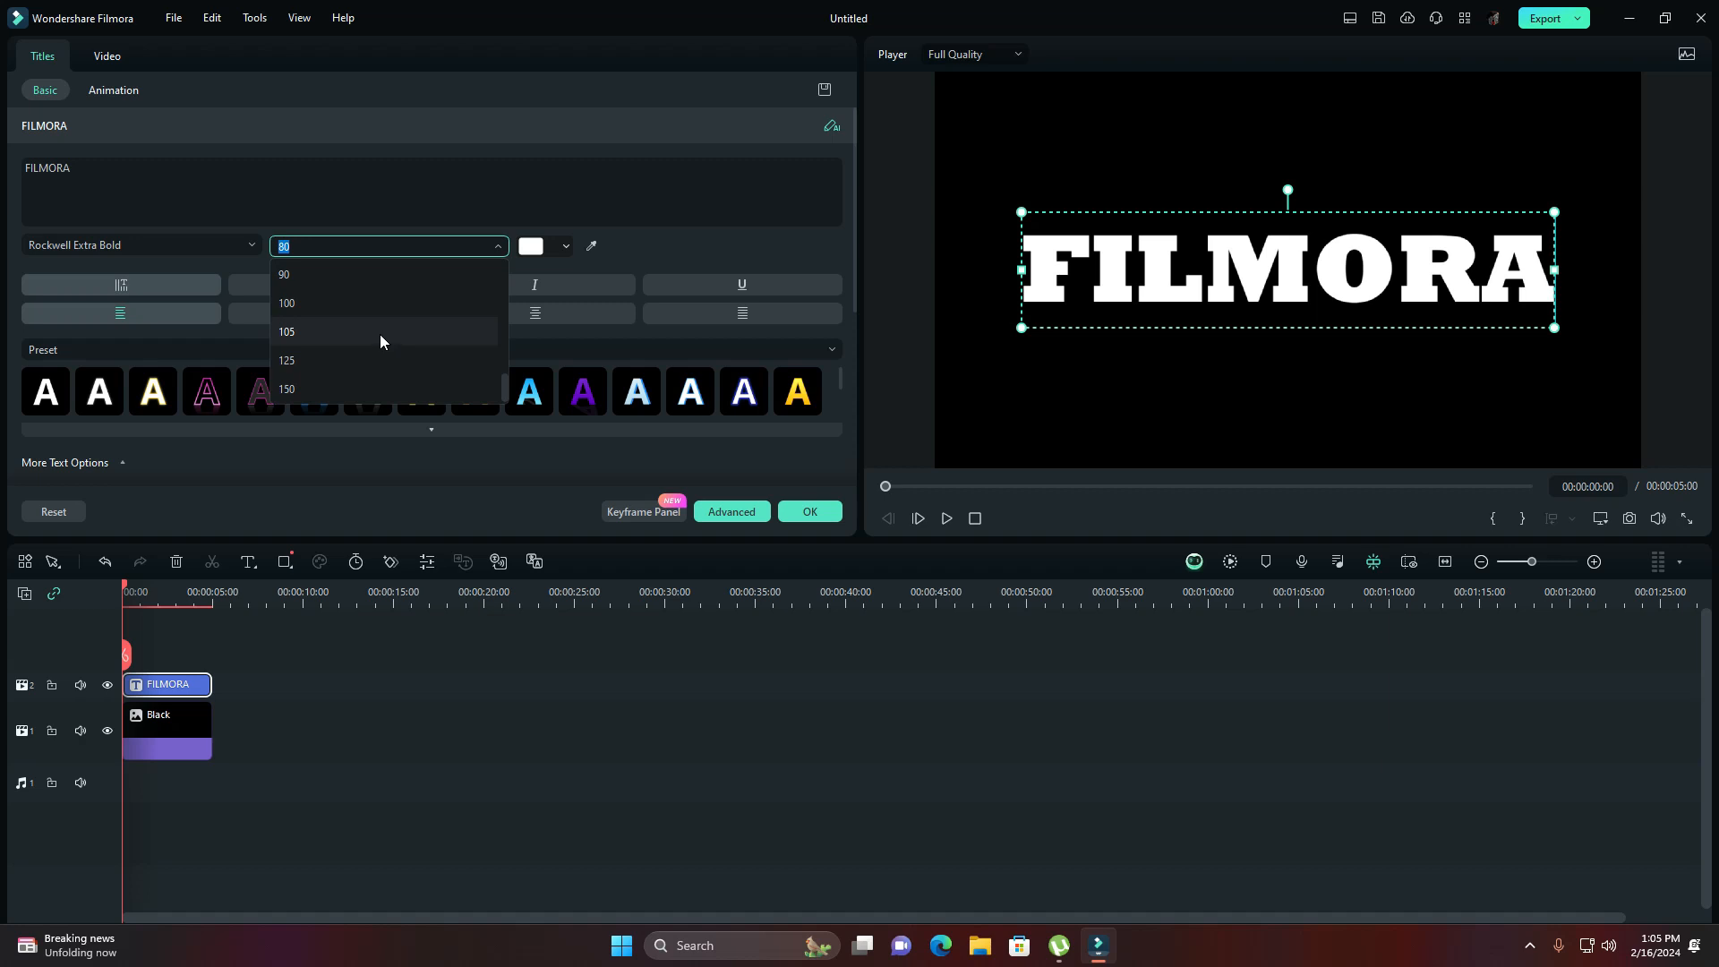
click(380, 331)
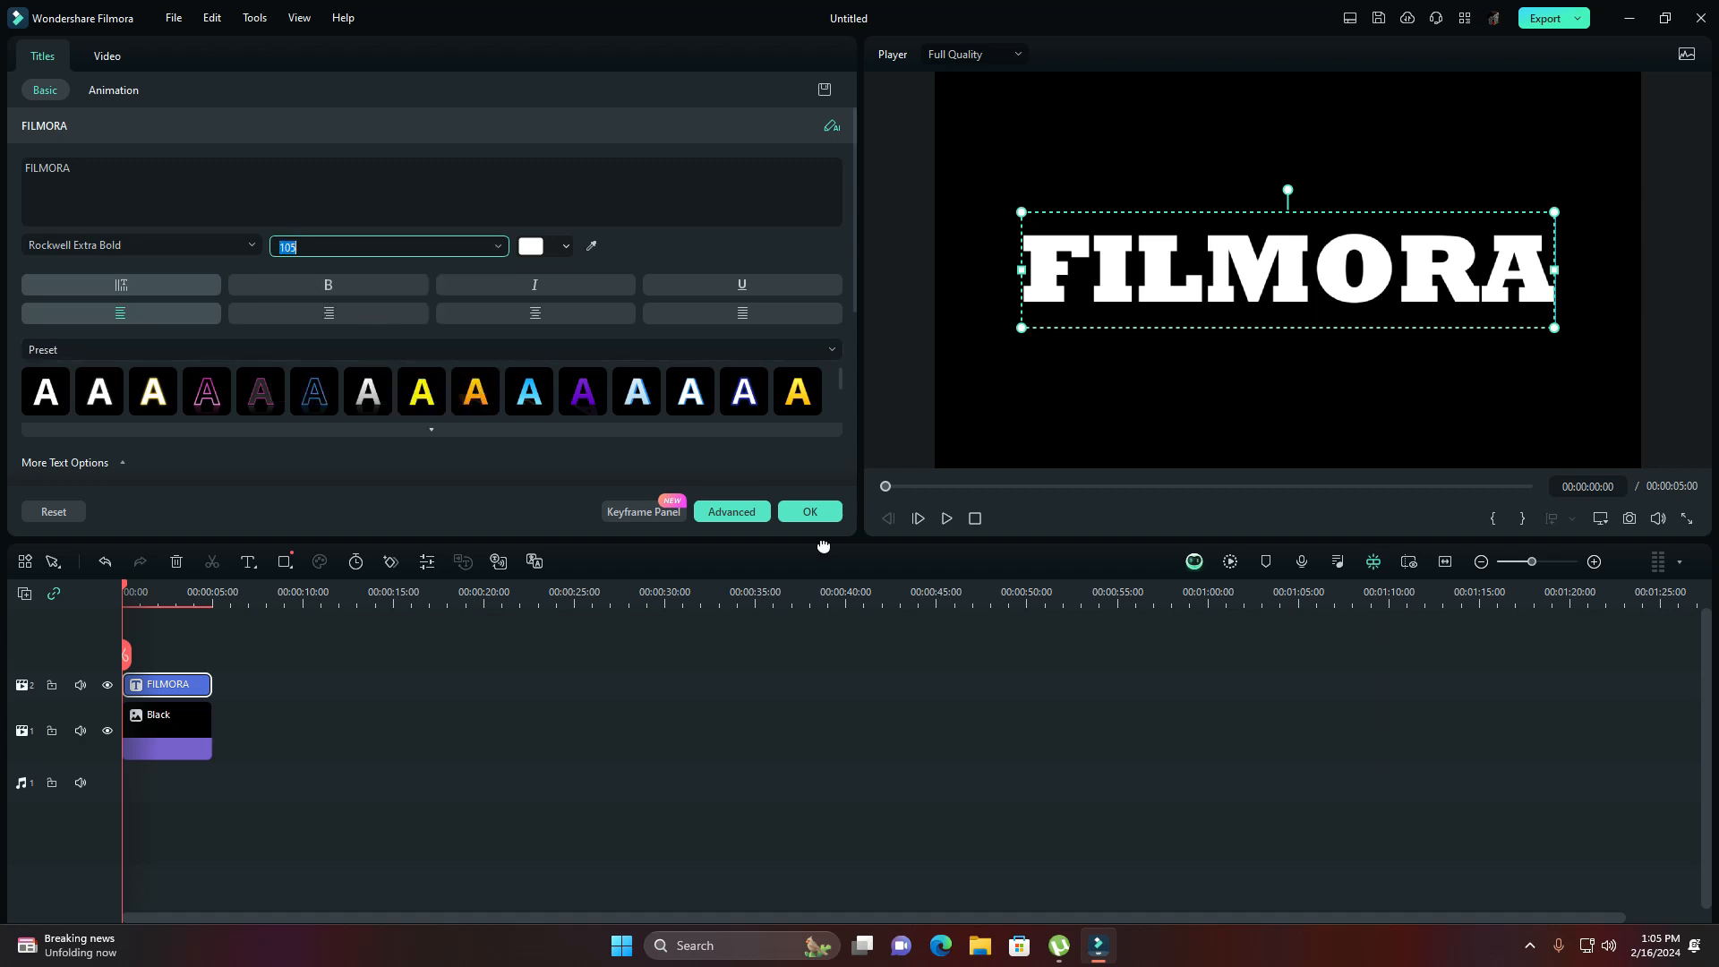
click(811, 514)
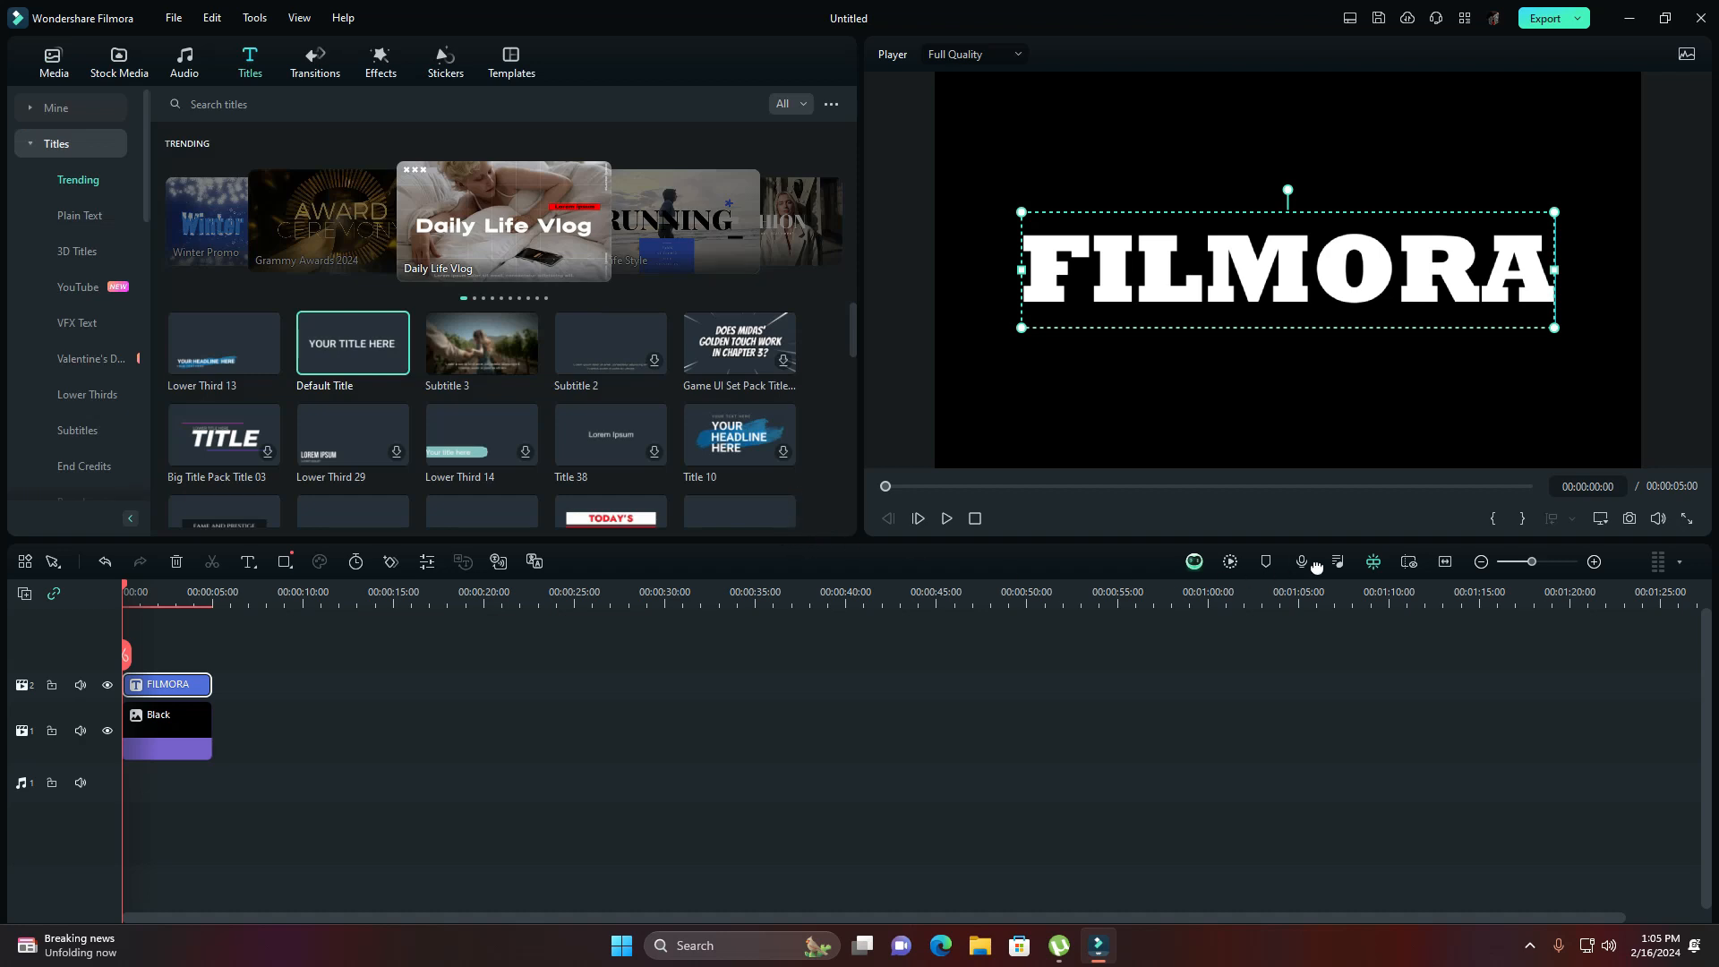
Take a snapshot of the previewed title frame in PNG format
click(1628, 519)
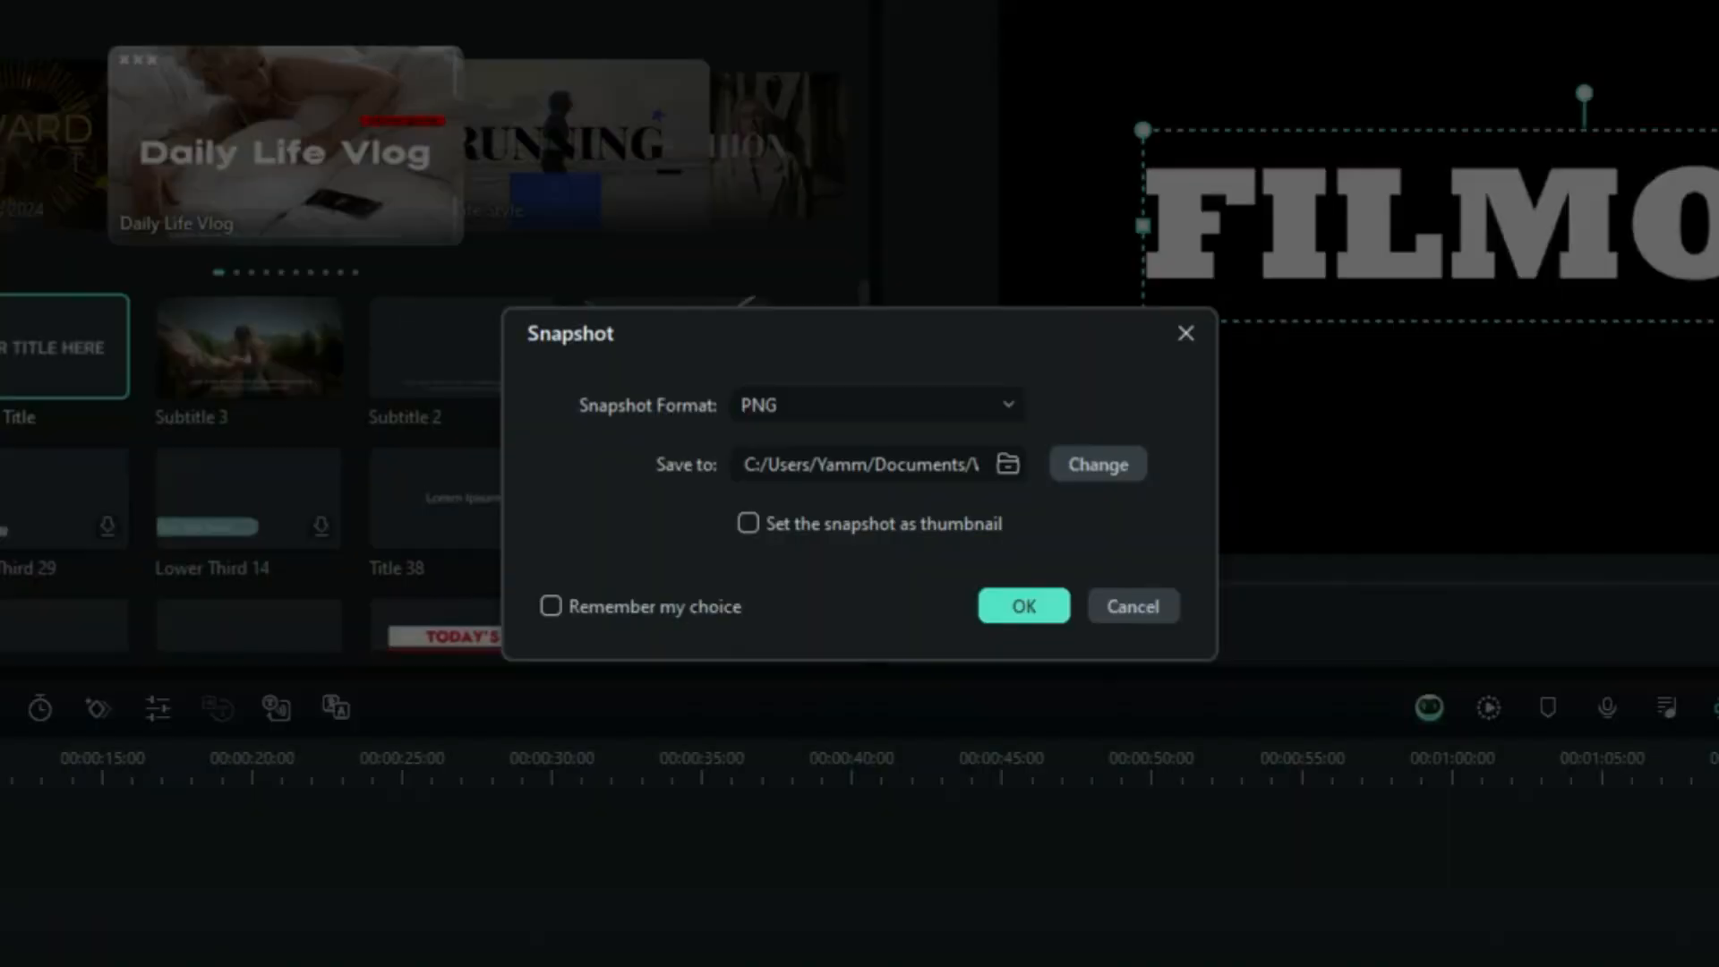
click(986, 410)
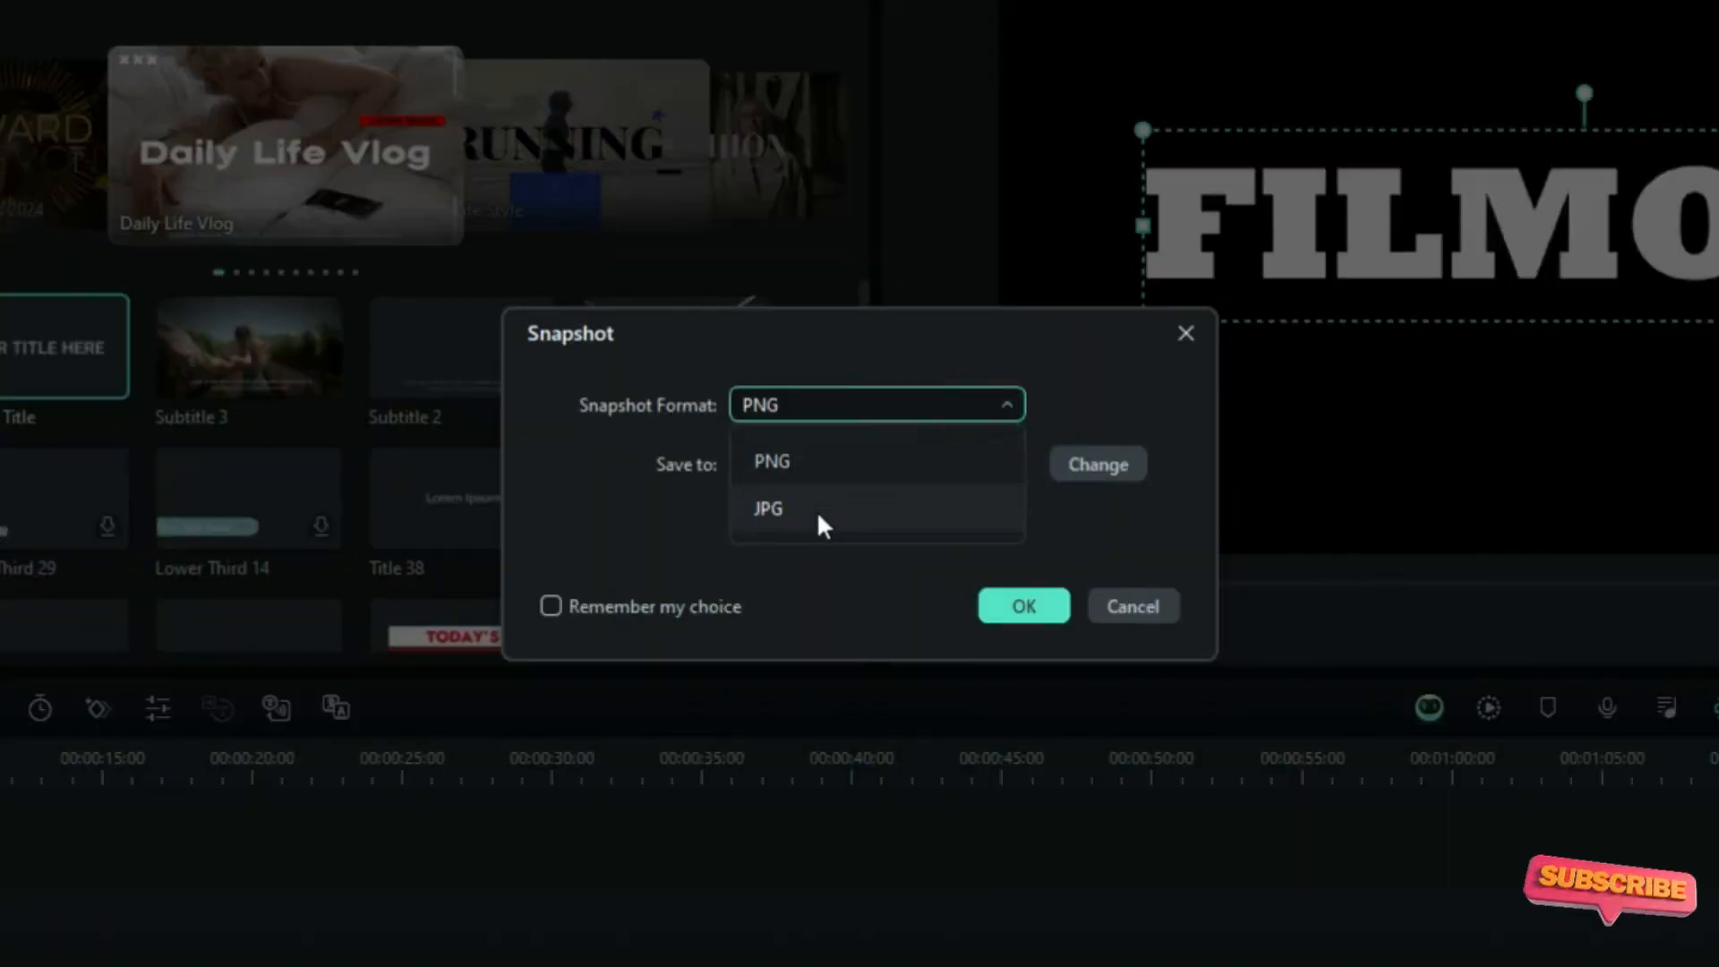
click(824, 465)
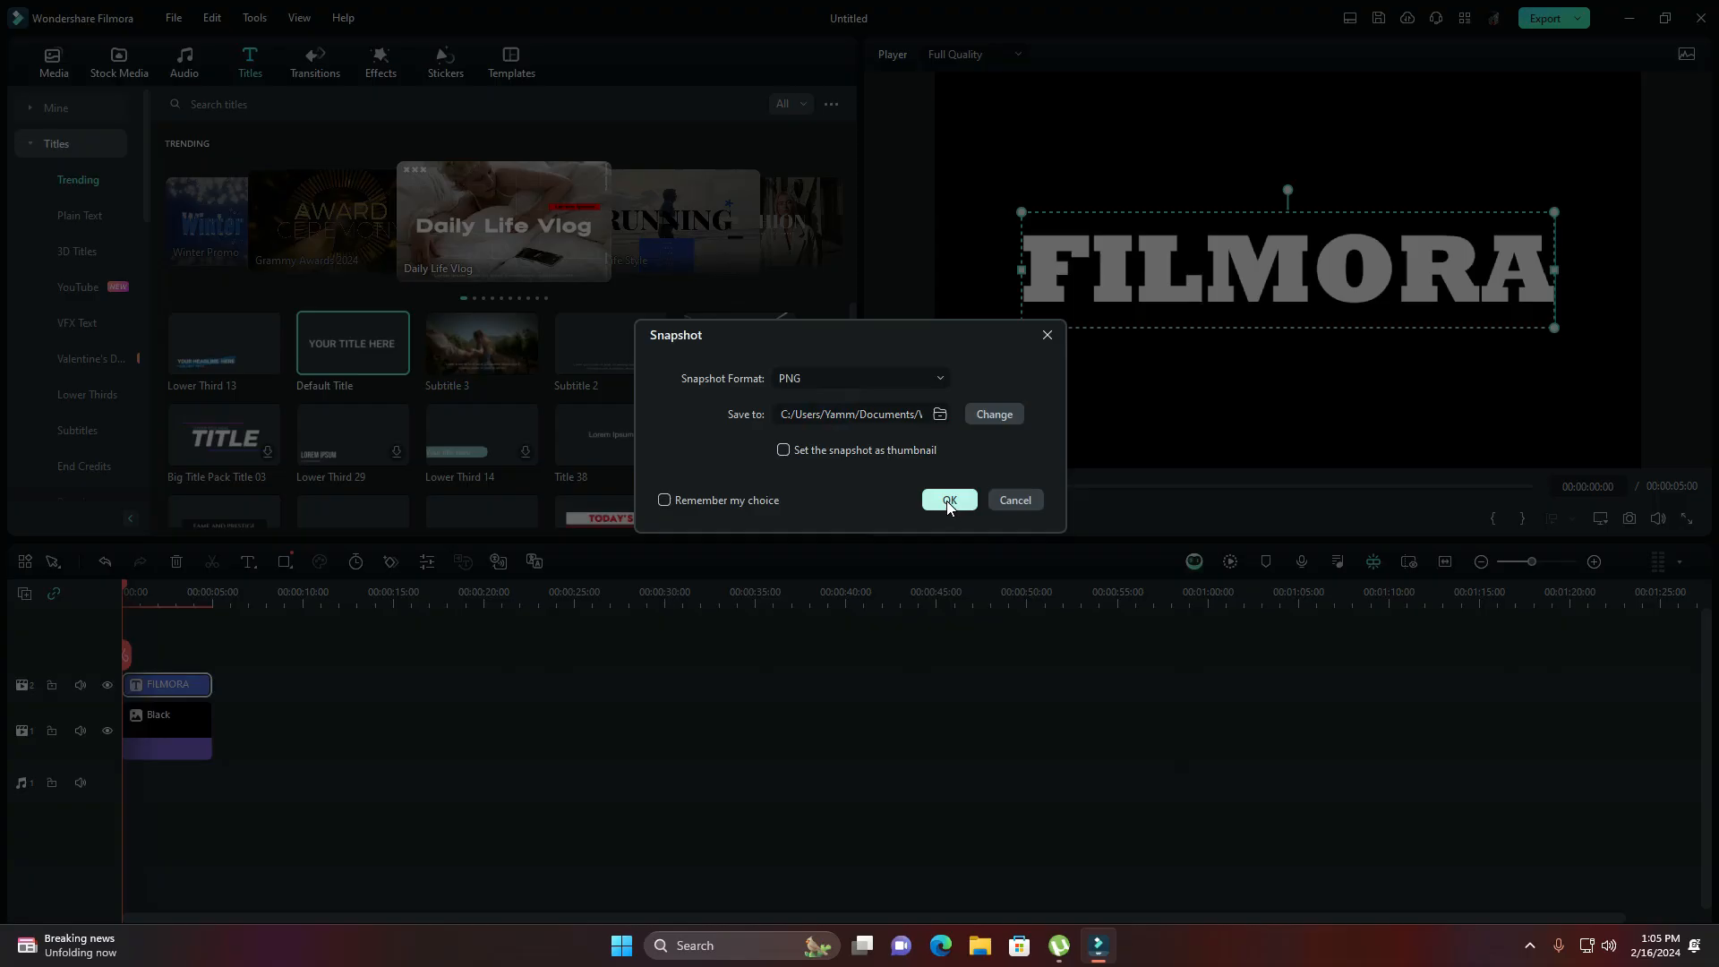
click(949, 500)
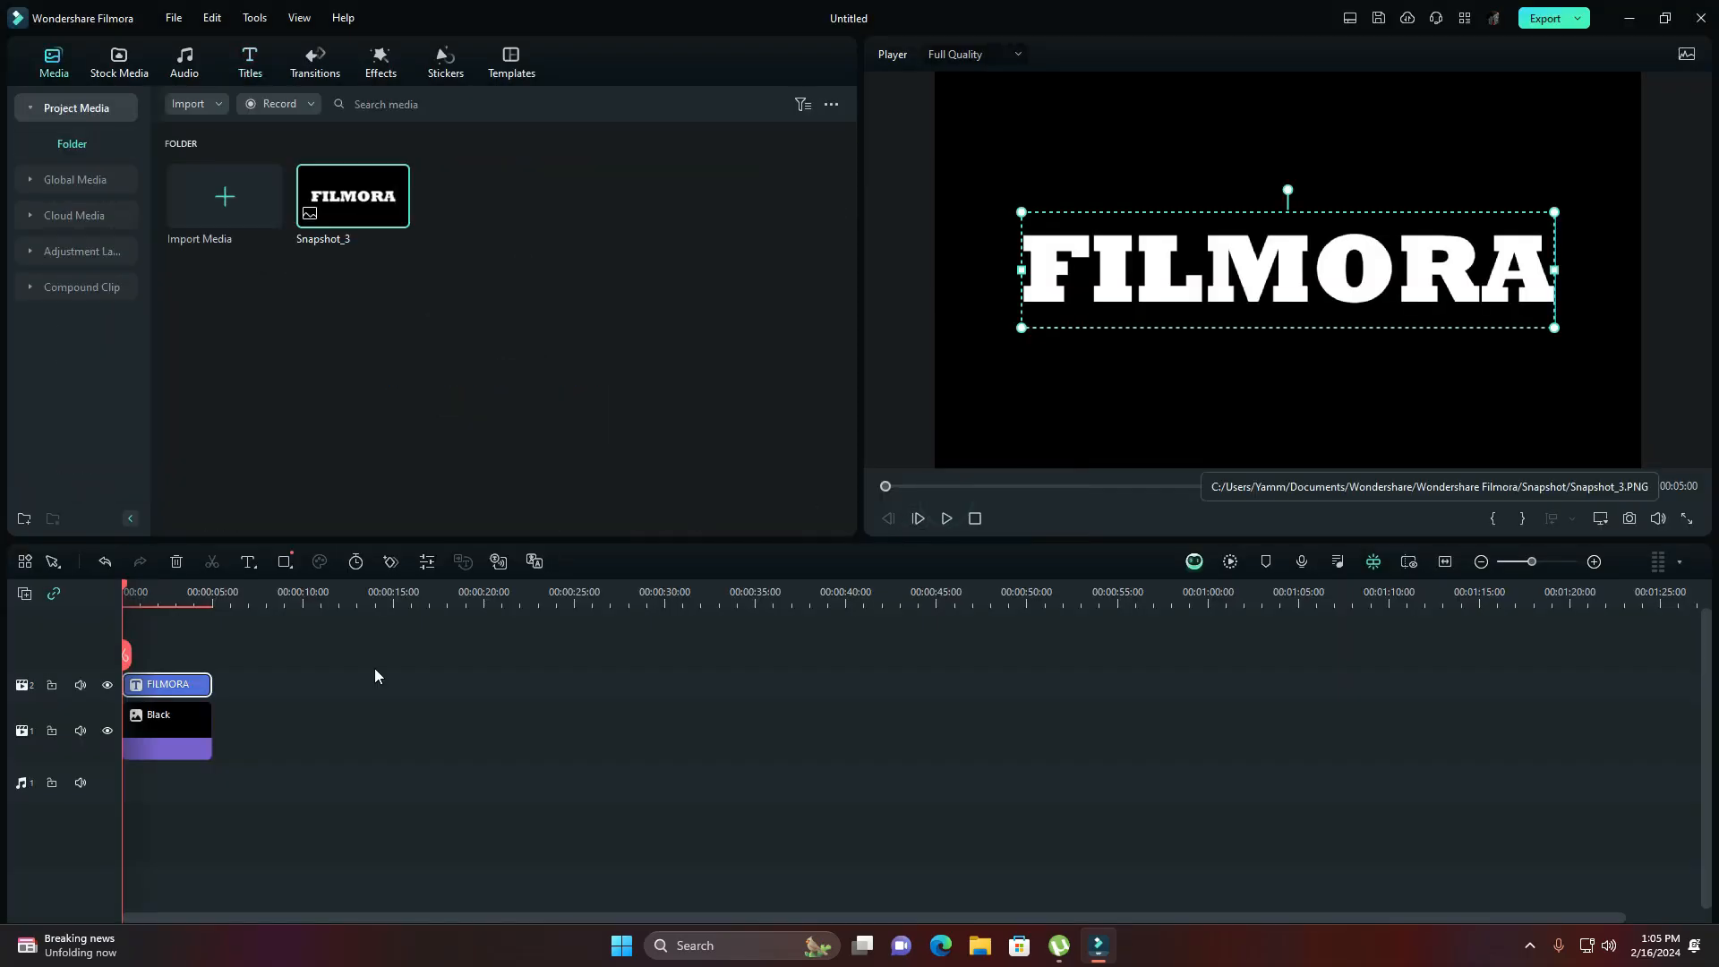
Delete both the title clip and the black clip from the timeline
click(169, 727)
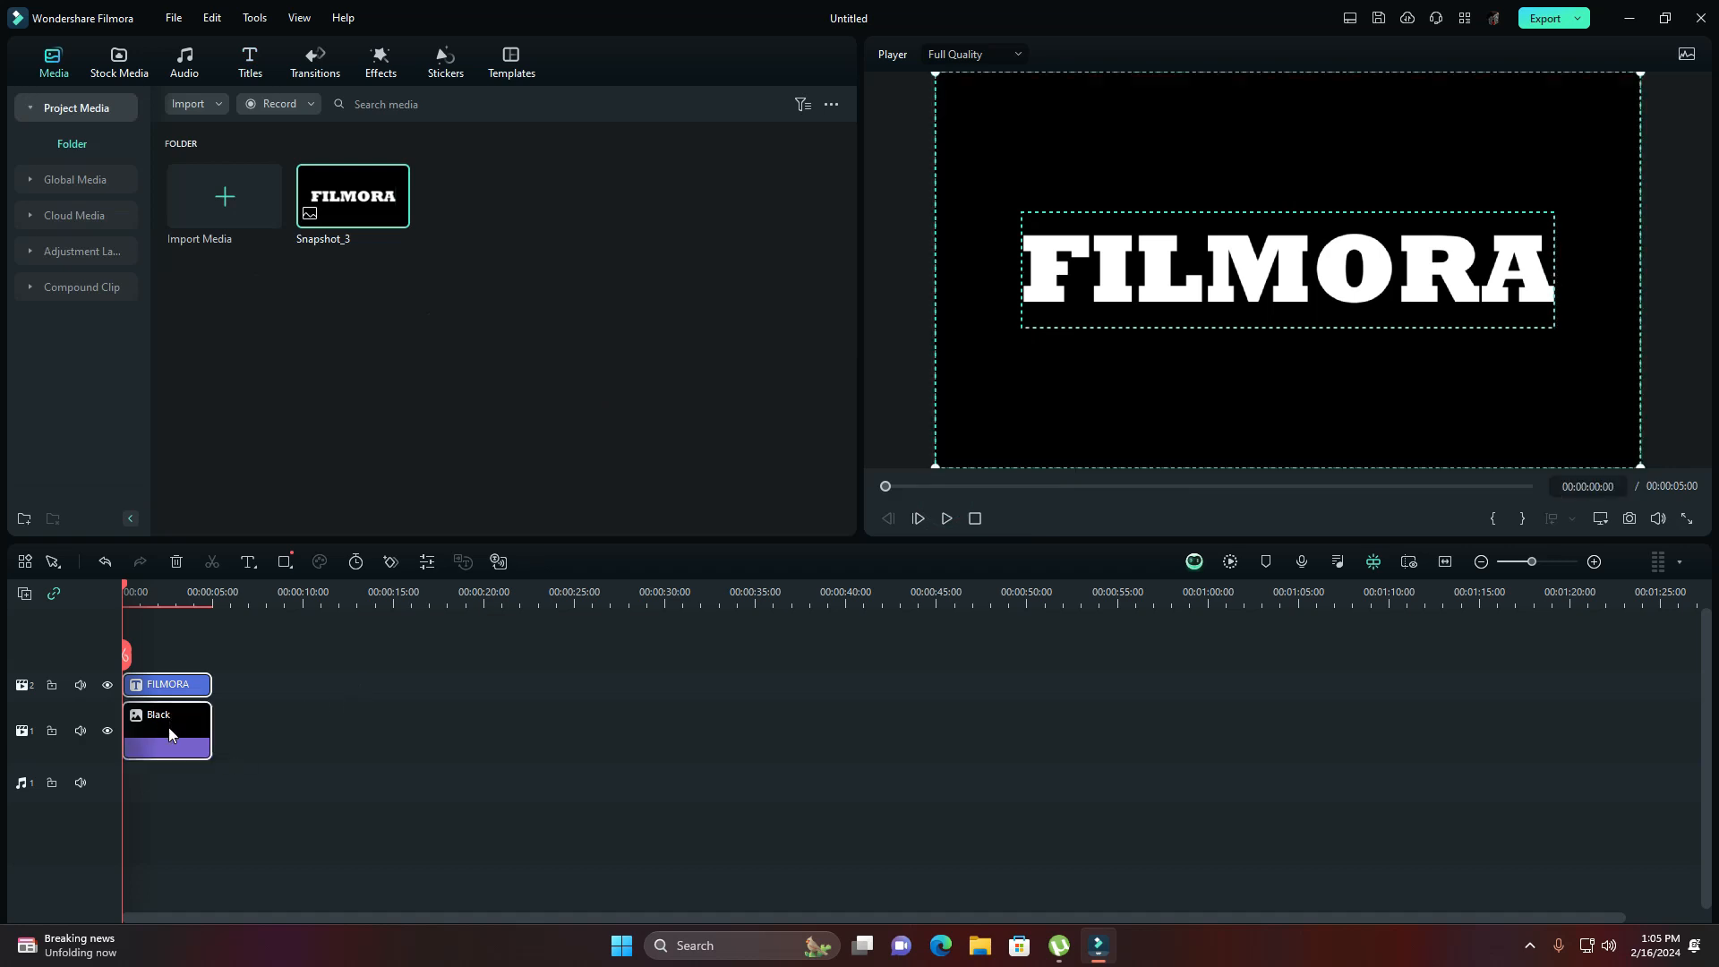
right_click(161, 728)
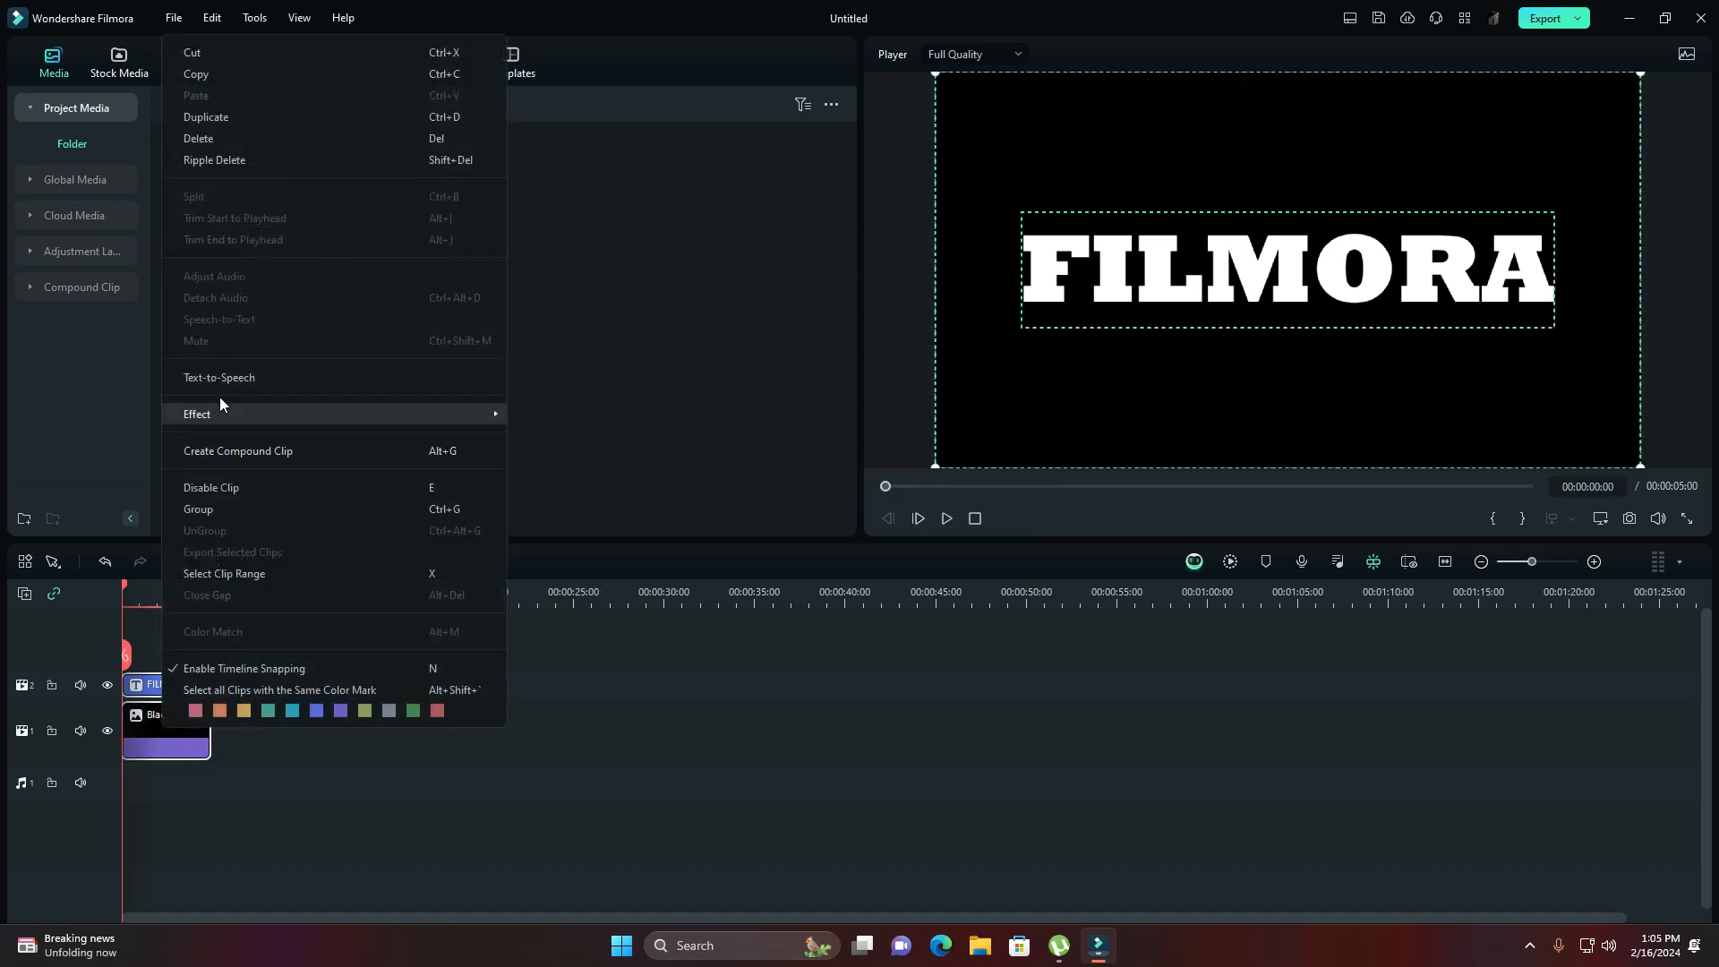
click(229, 145)
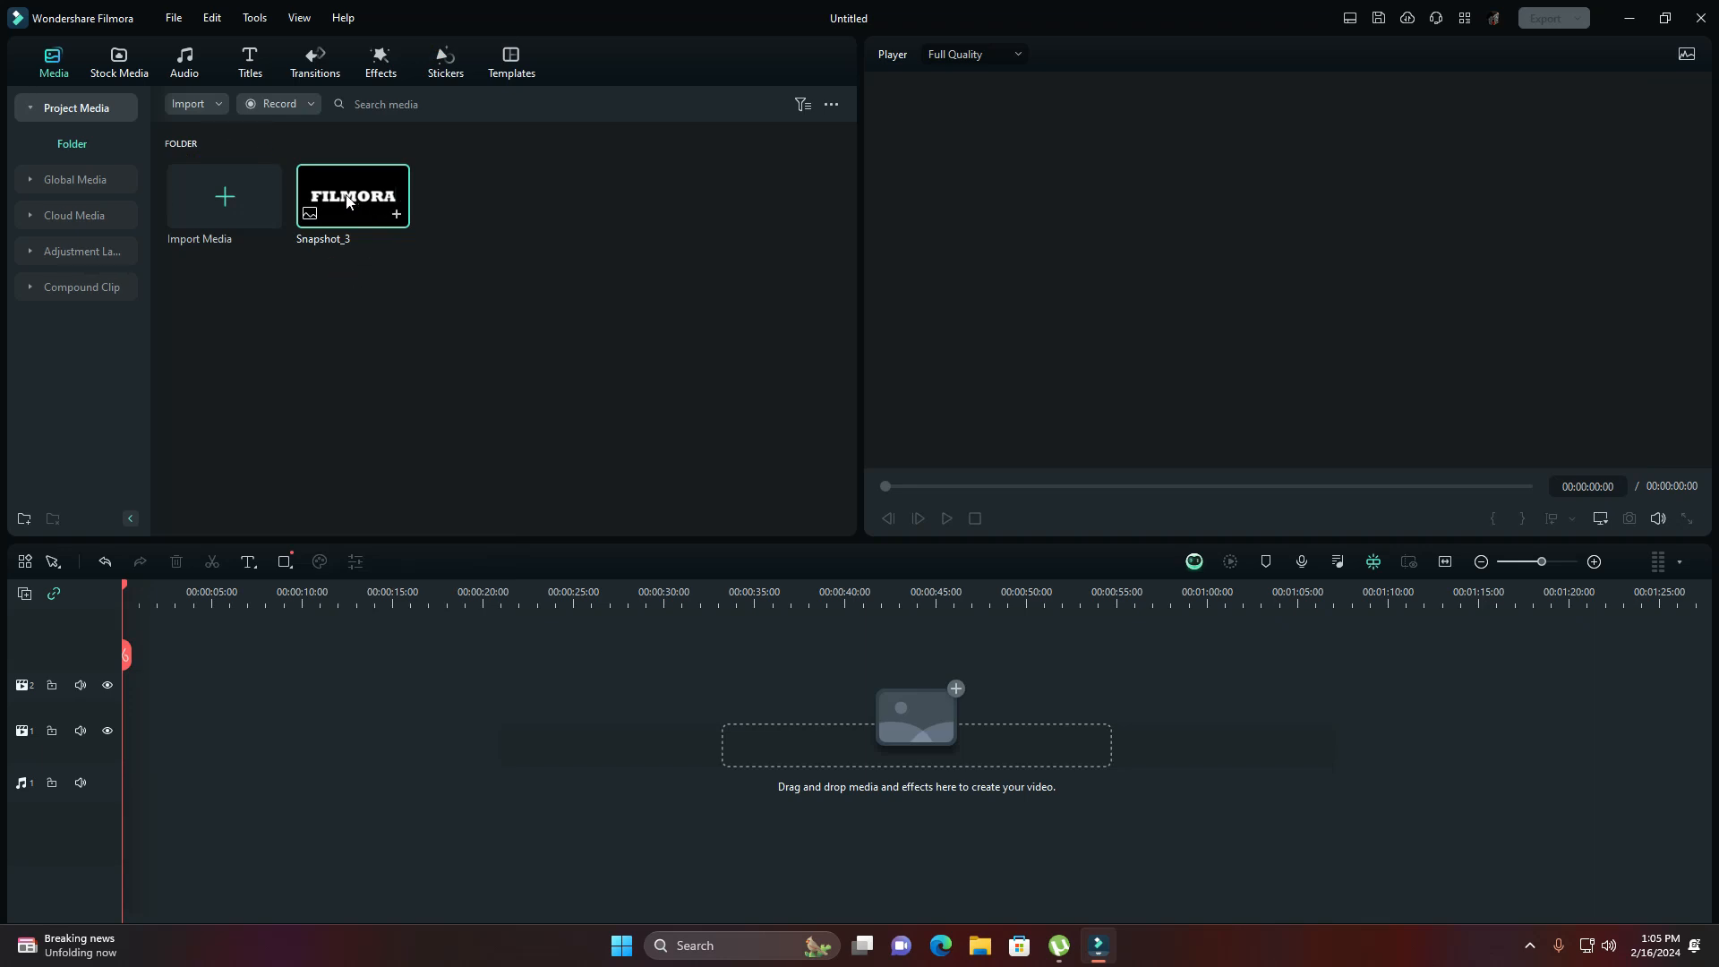
Place the FILMORA snapshot at the start of the timeline on a new video track and set its duration to 00:00:06:00
drag(349, 201, 116, 640)
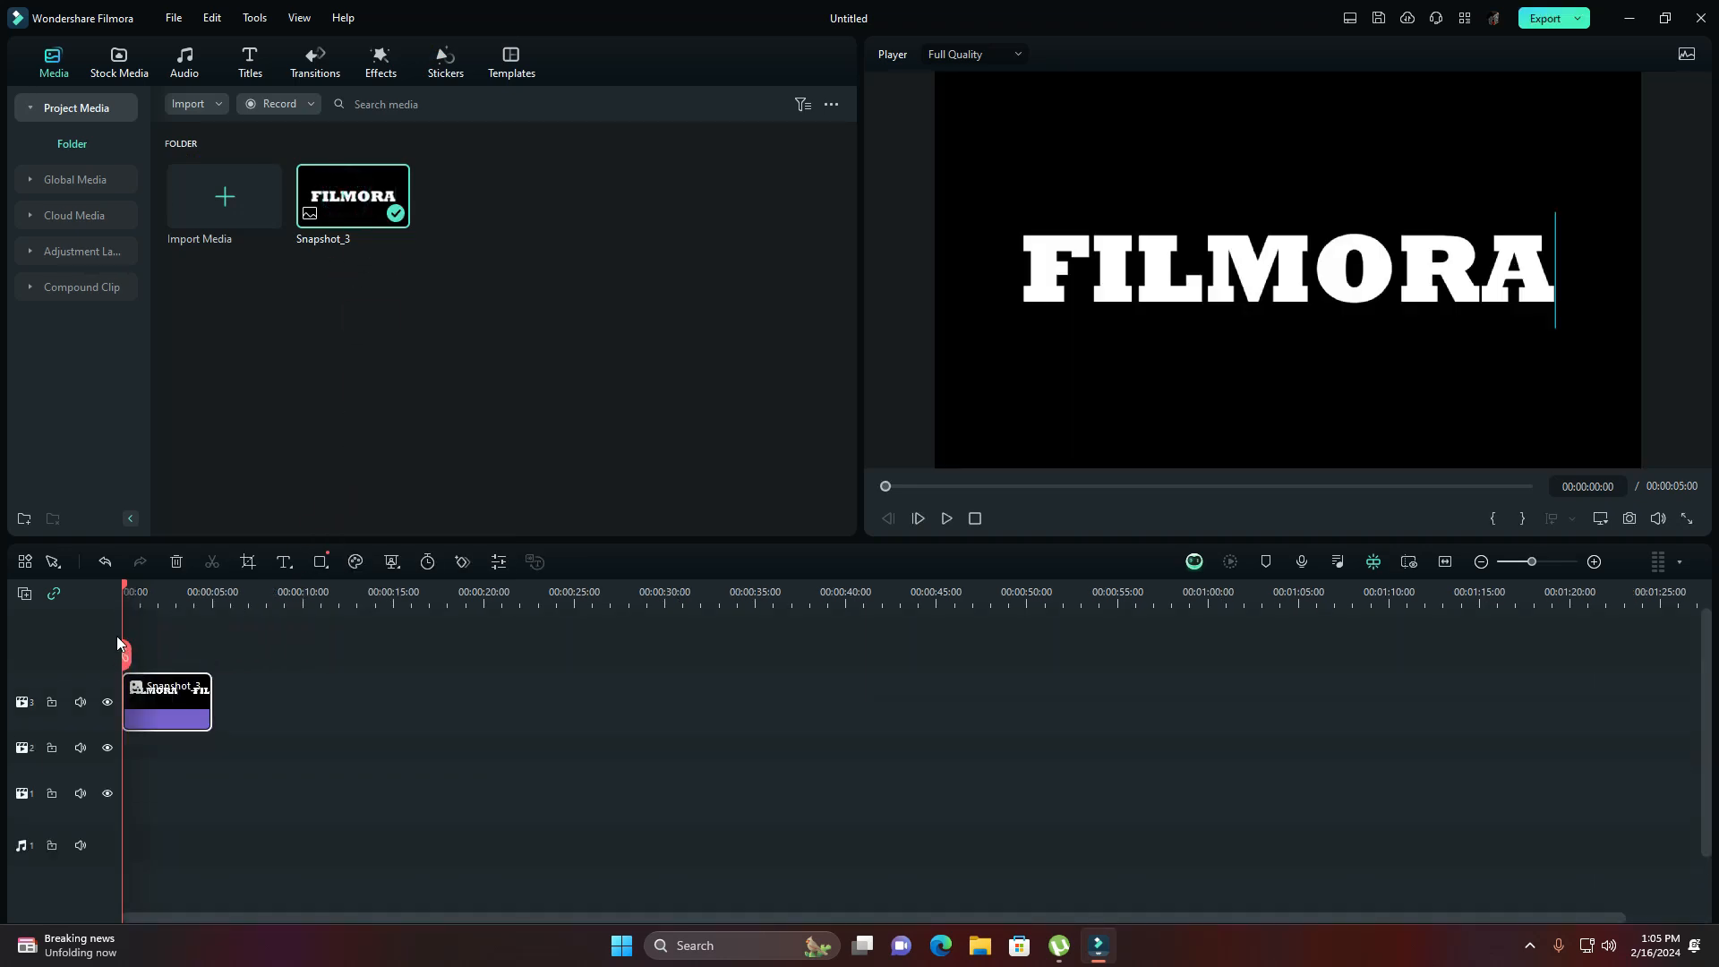
right_click(177, 699)
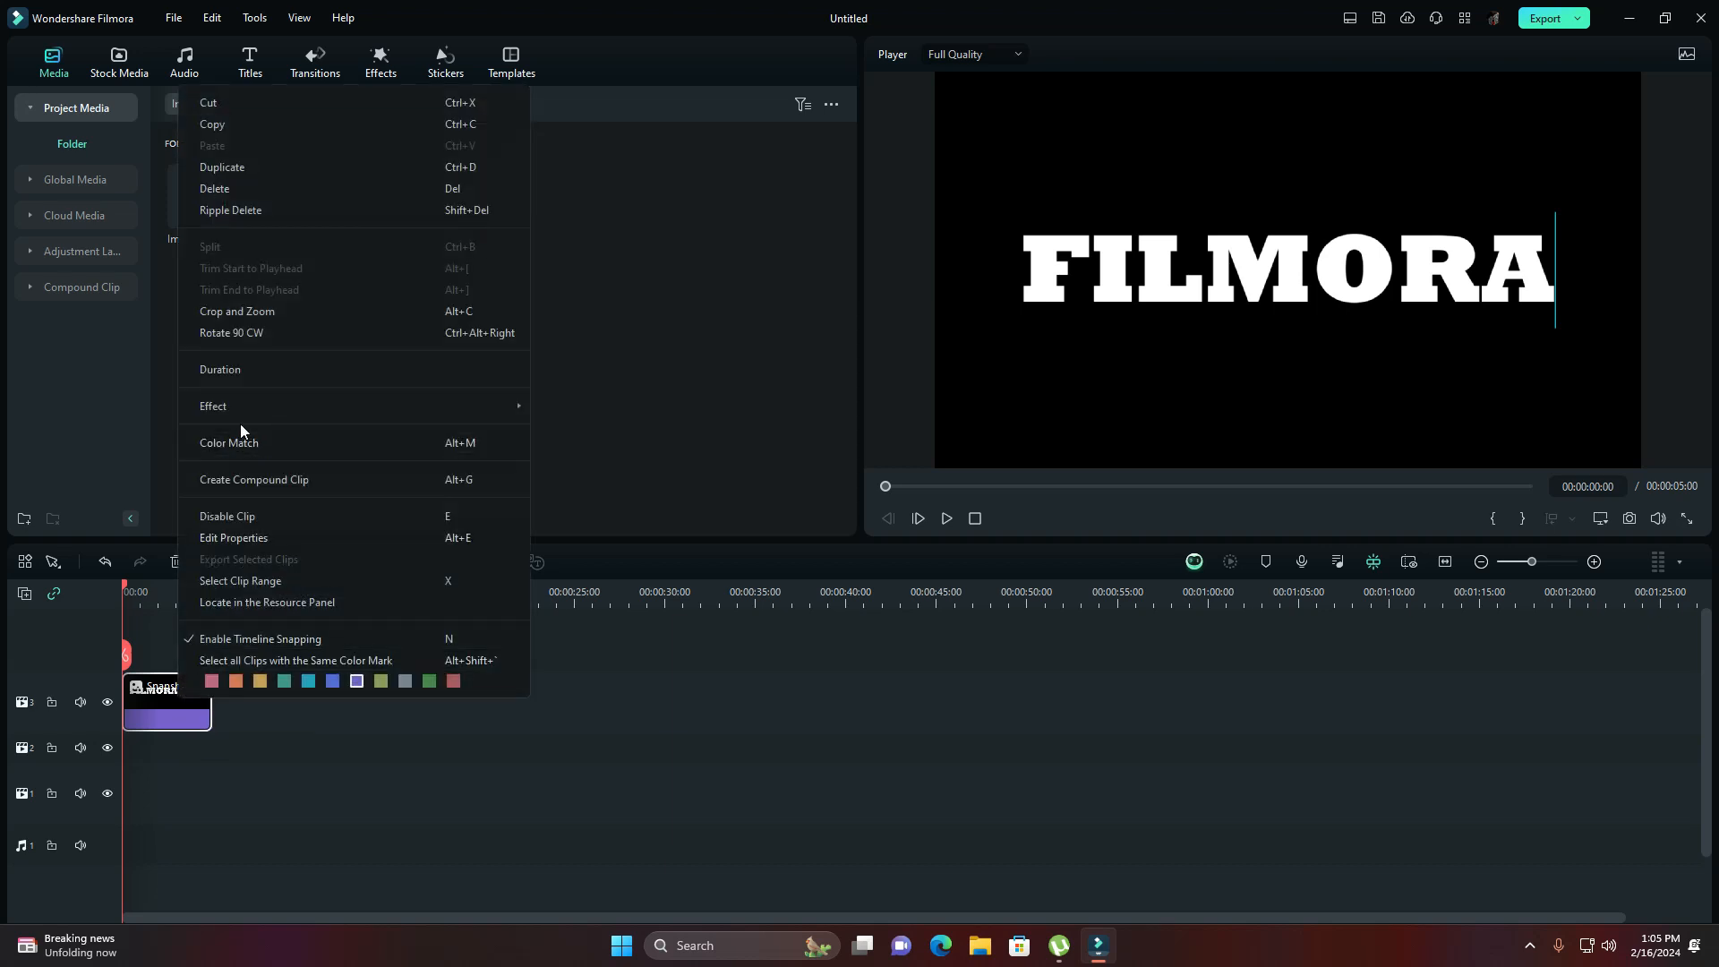
click(239, 370)
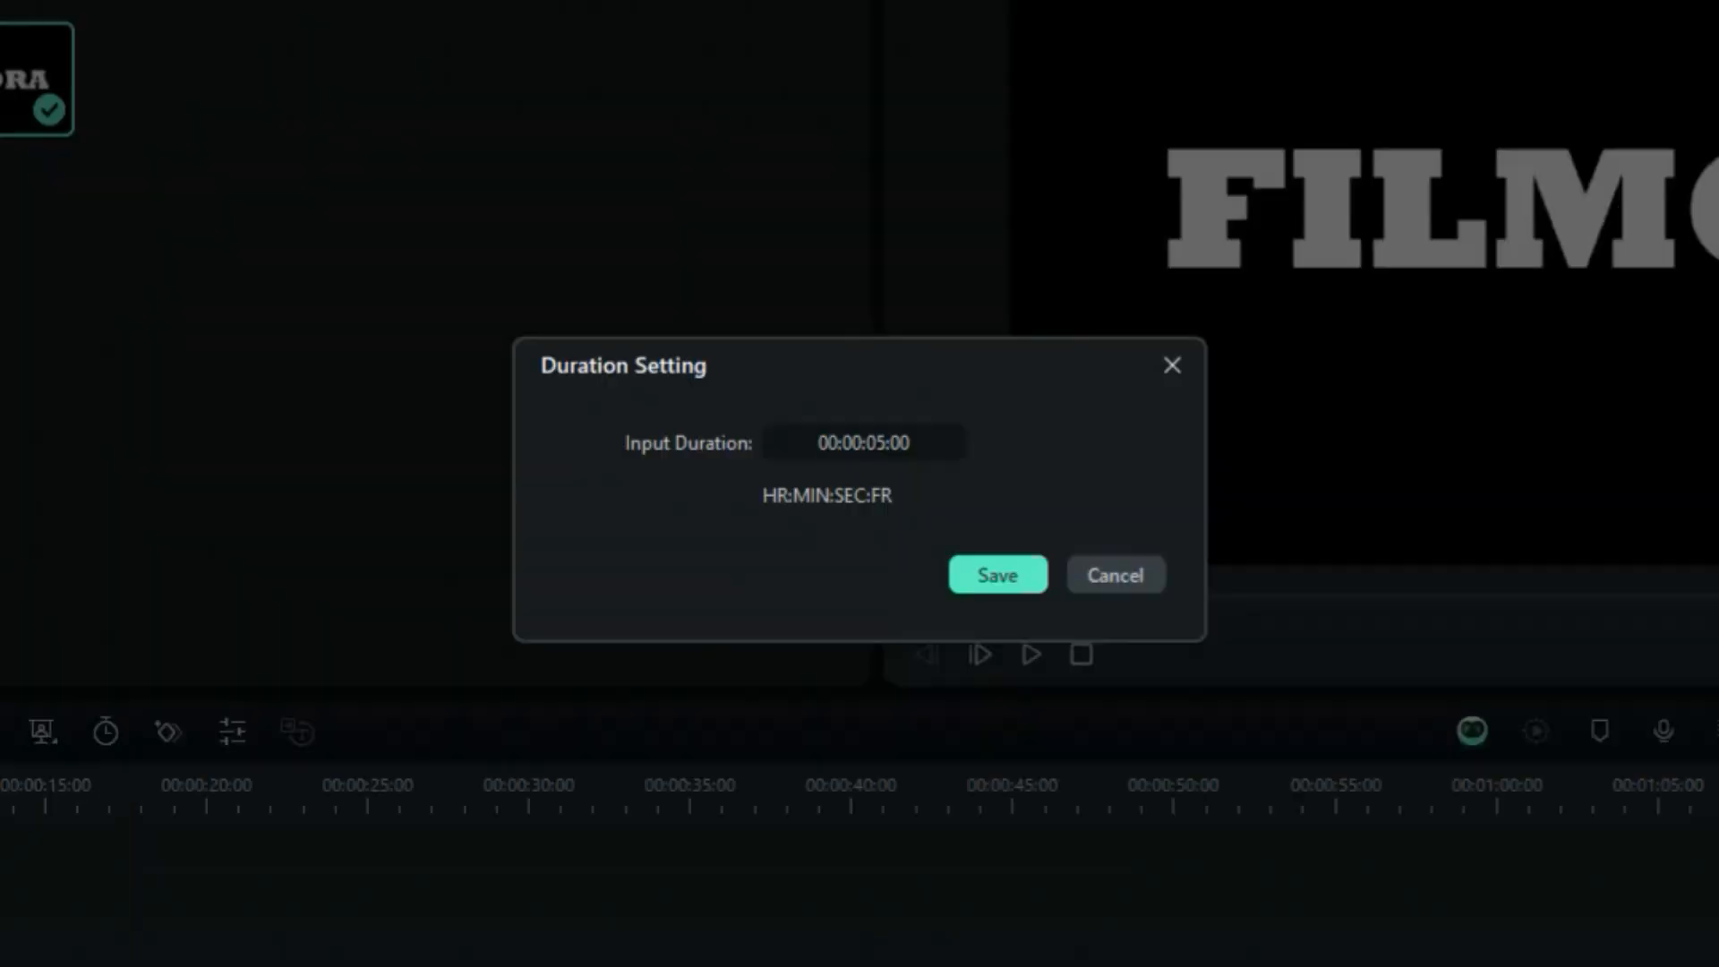
click(886, 452)
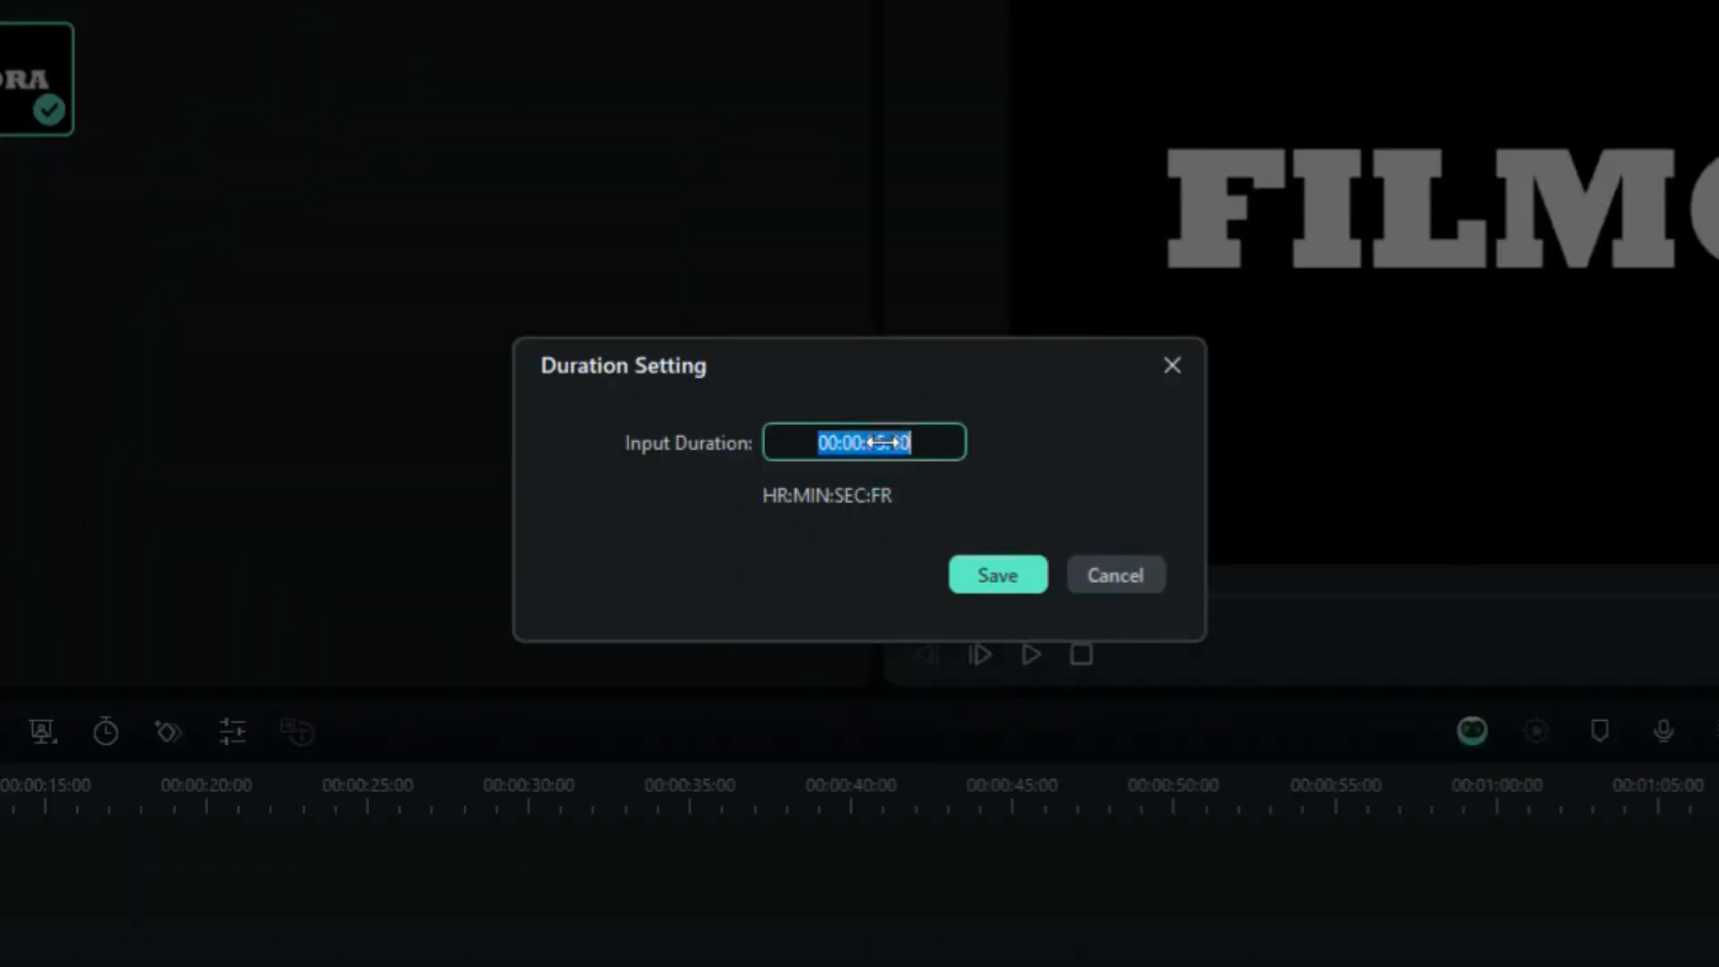
click(879, 443)
click(884, 441)
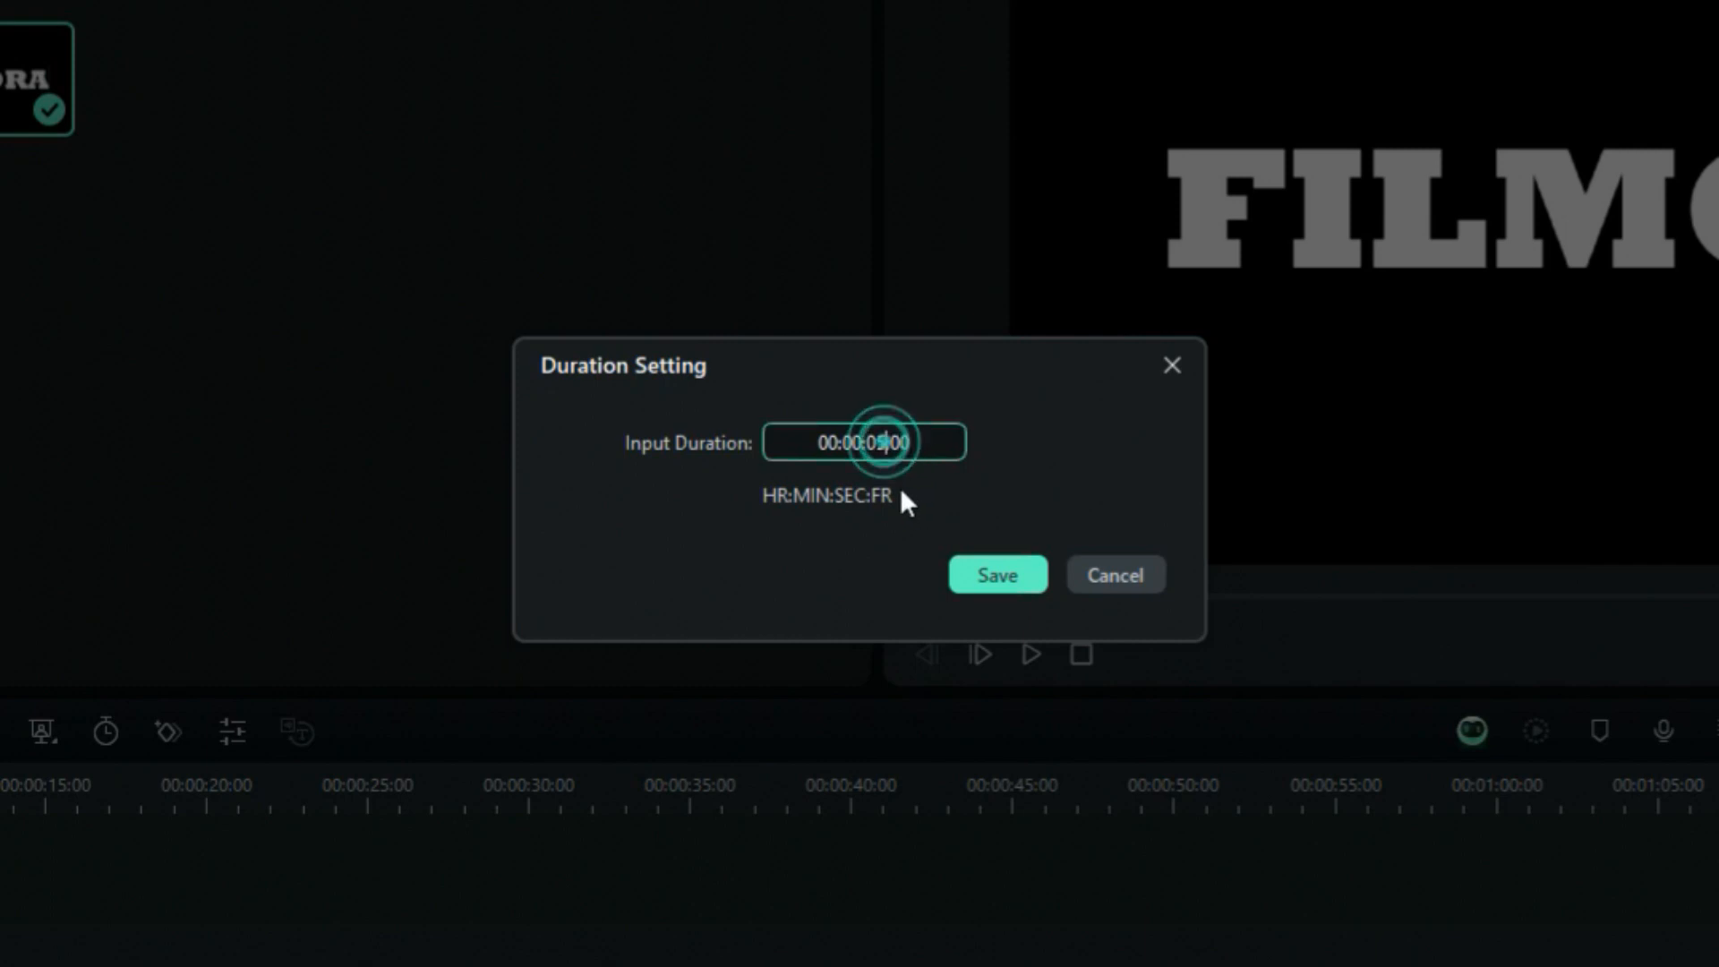
key(BackSpace)
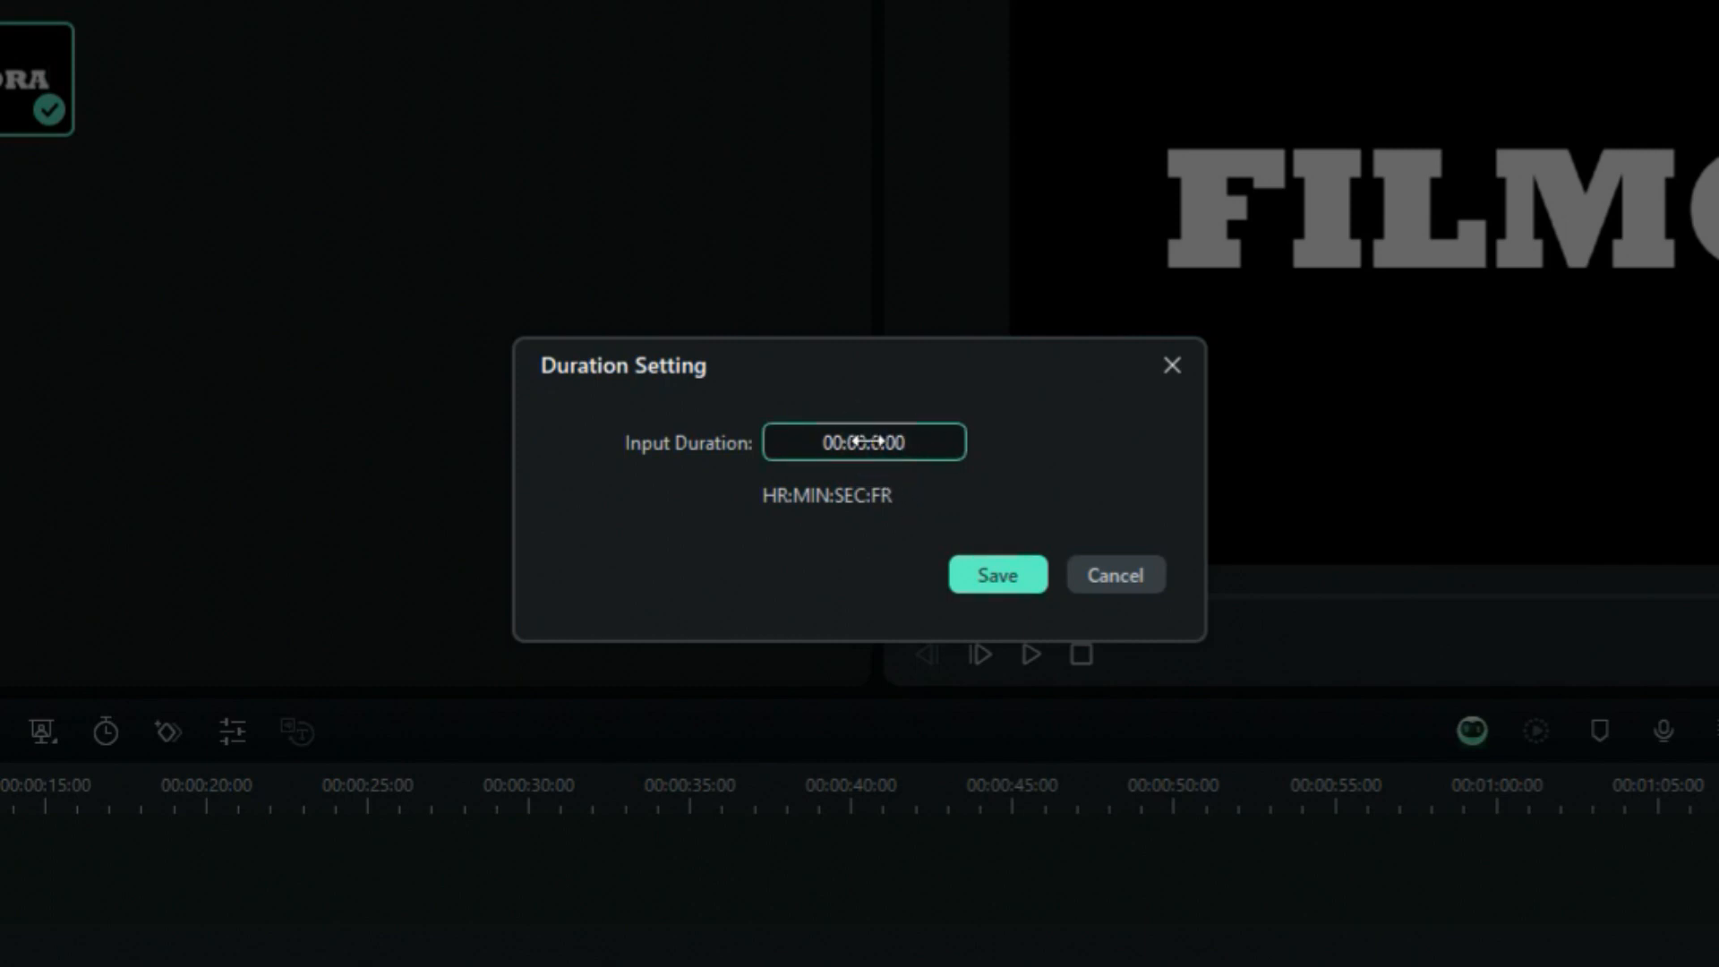
text(6)
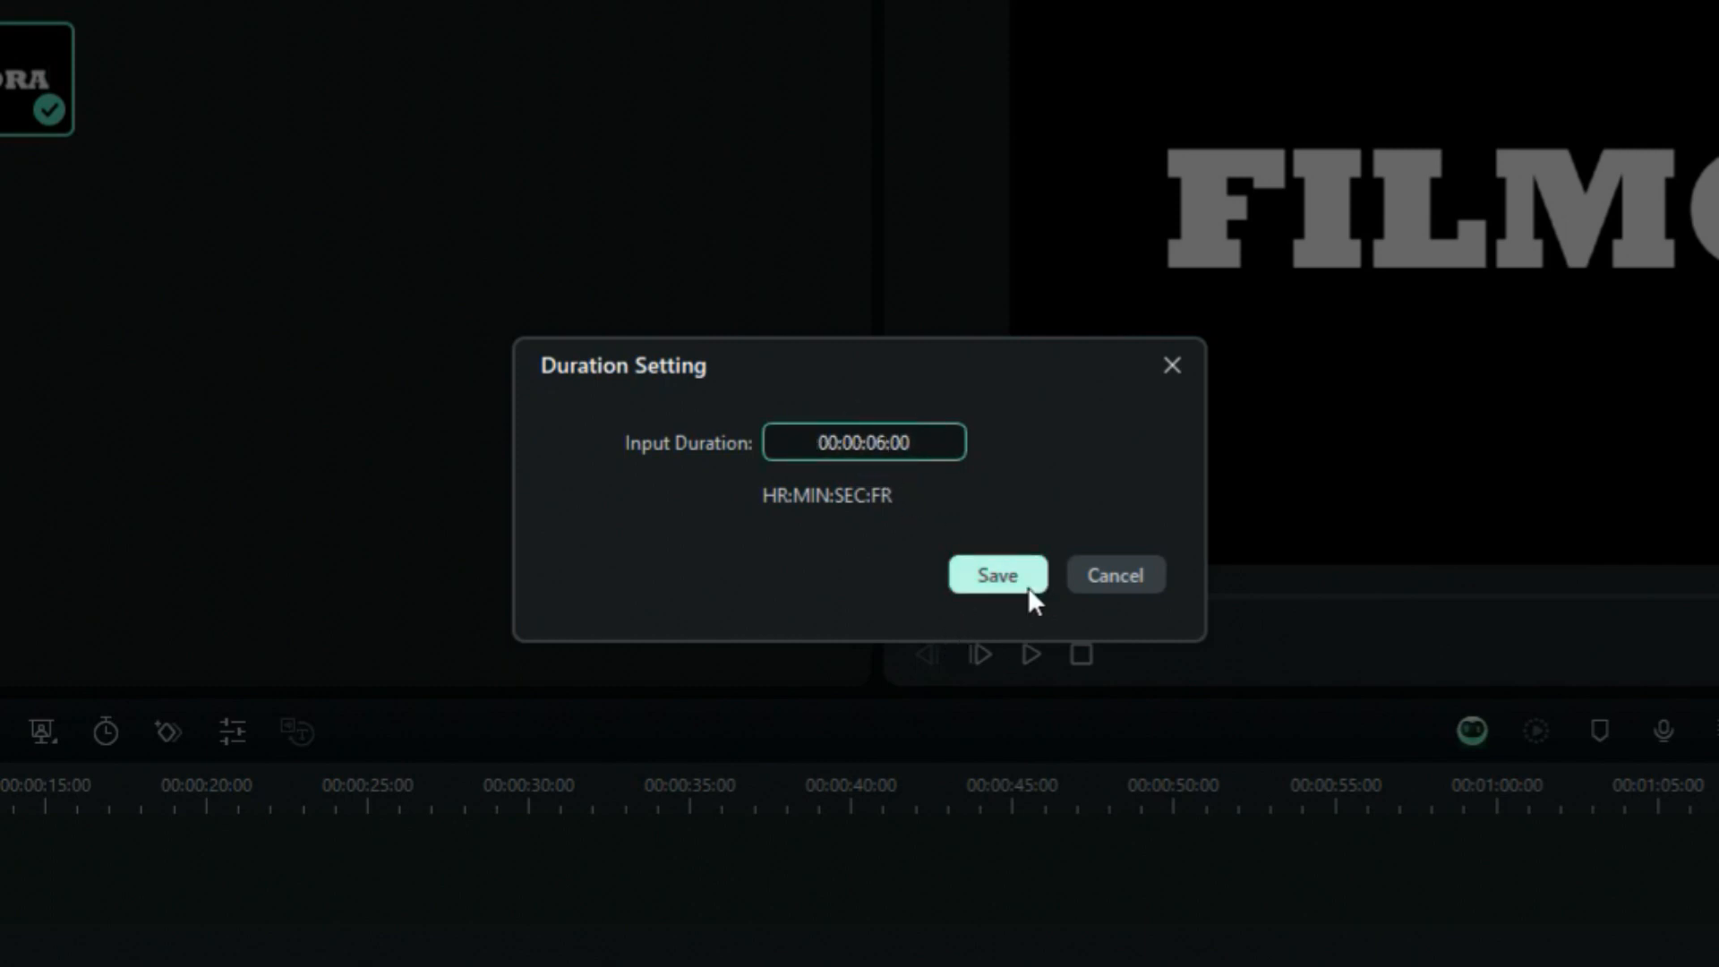
click(1026, 583)
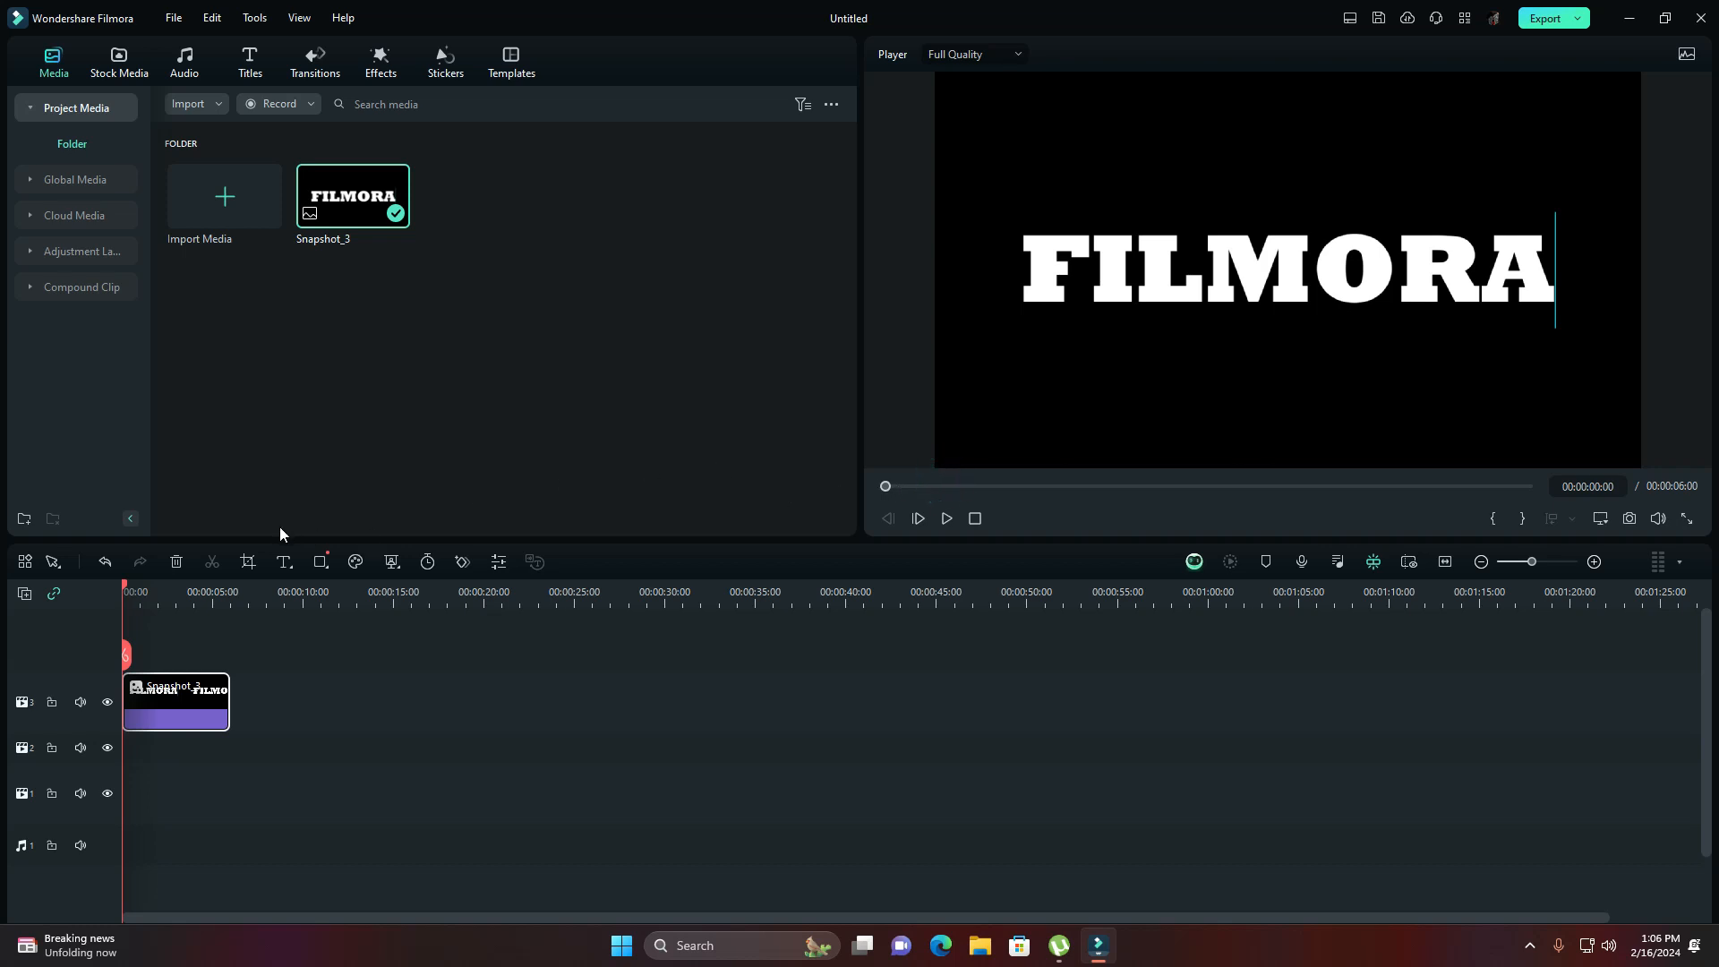
Apply a Pan & Zoom to the FILMORA snapshot, shrinking the end frame to about 117 x 66 over the lower-right stroke of the O
right_click(179, 706)
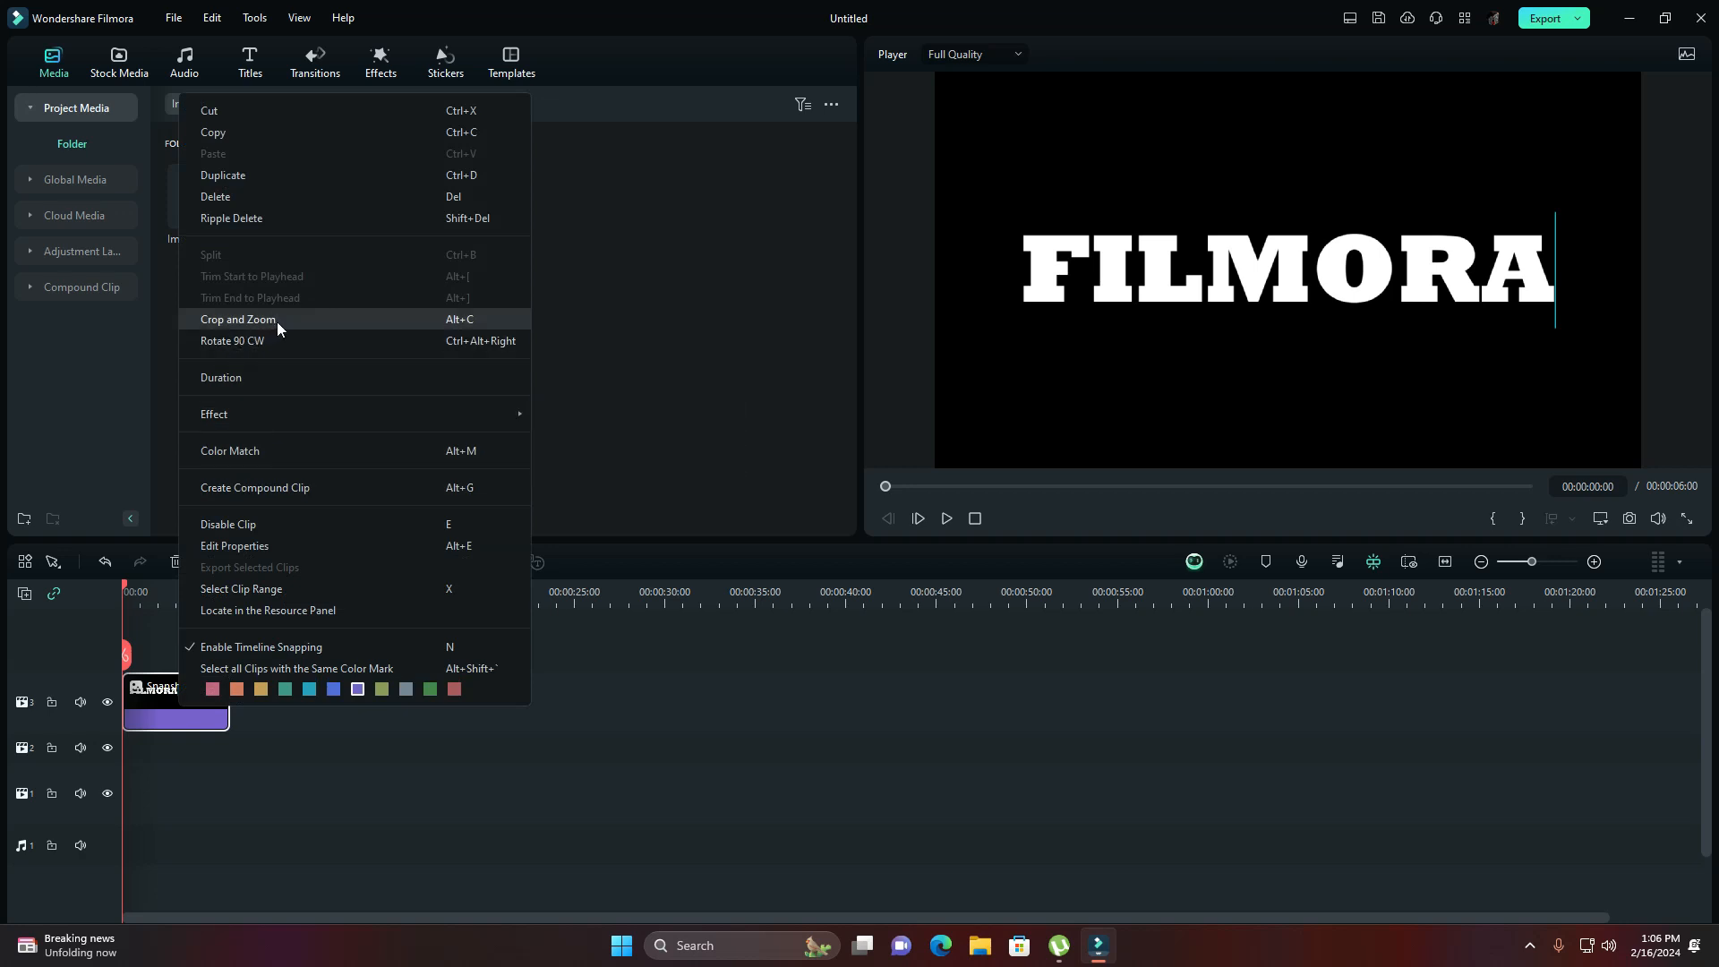
click(277, 321)
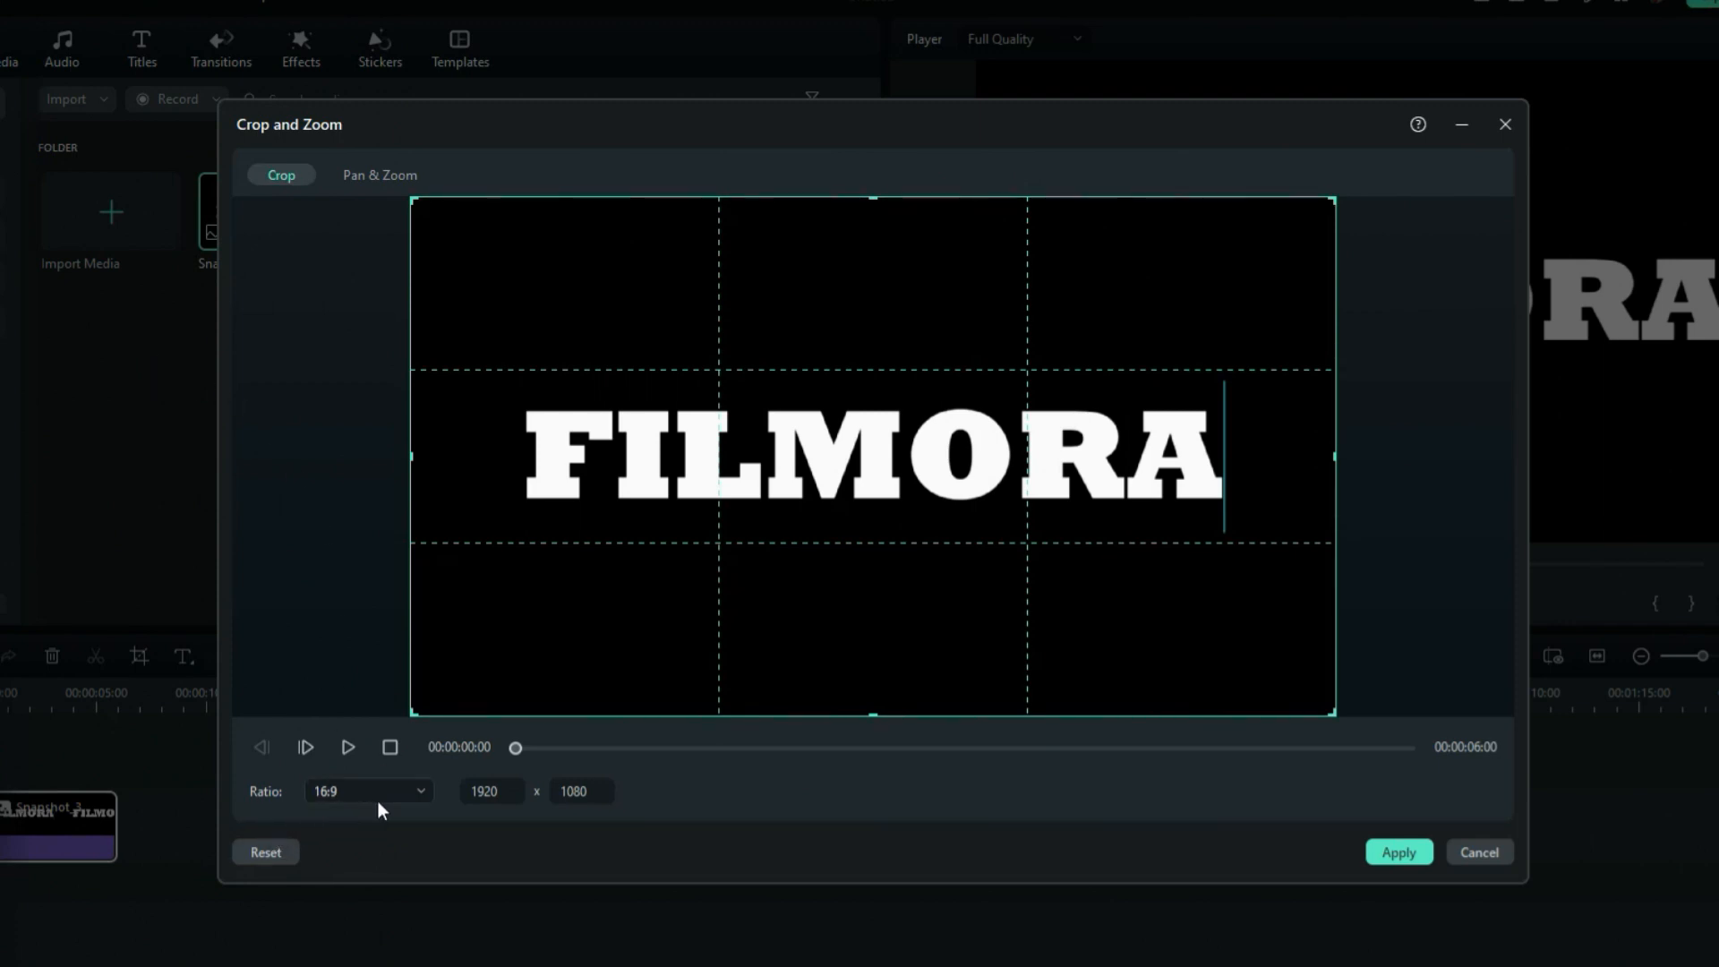
click(394, 172)
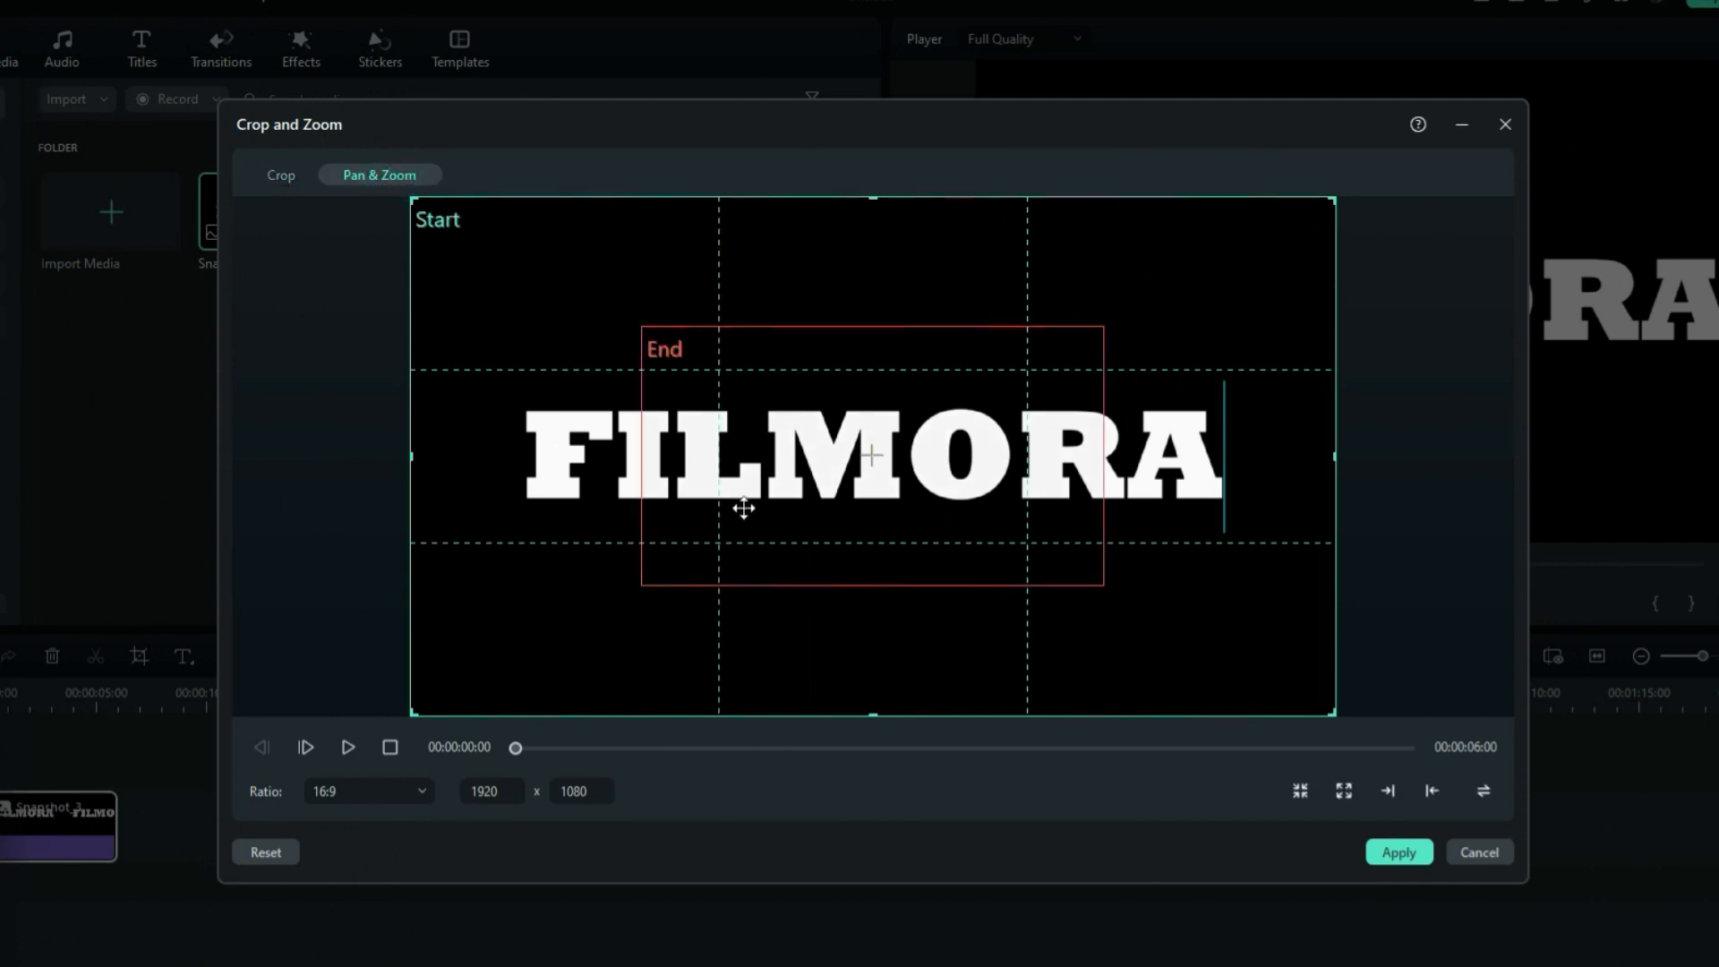
click(855, 468)
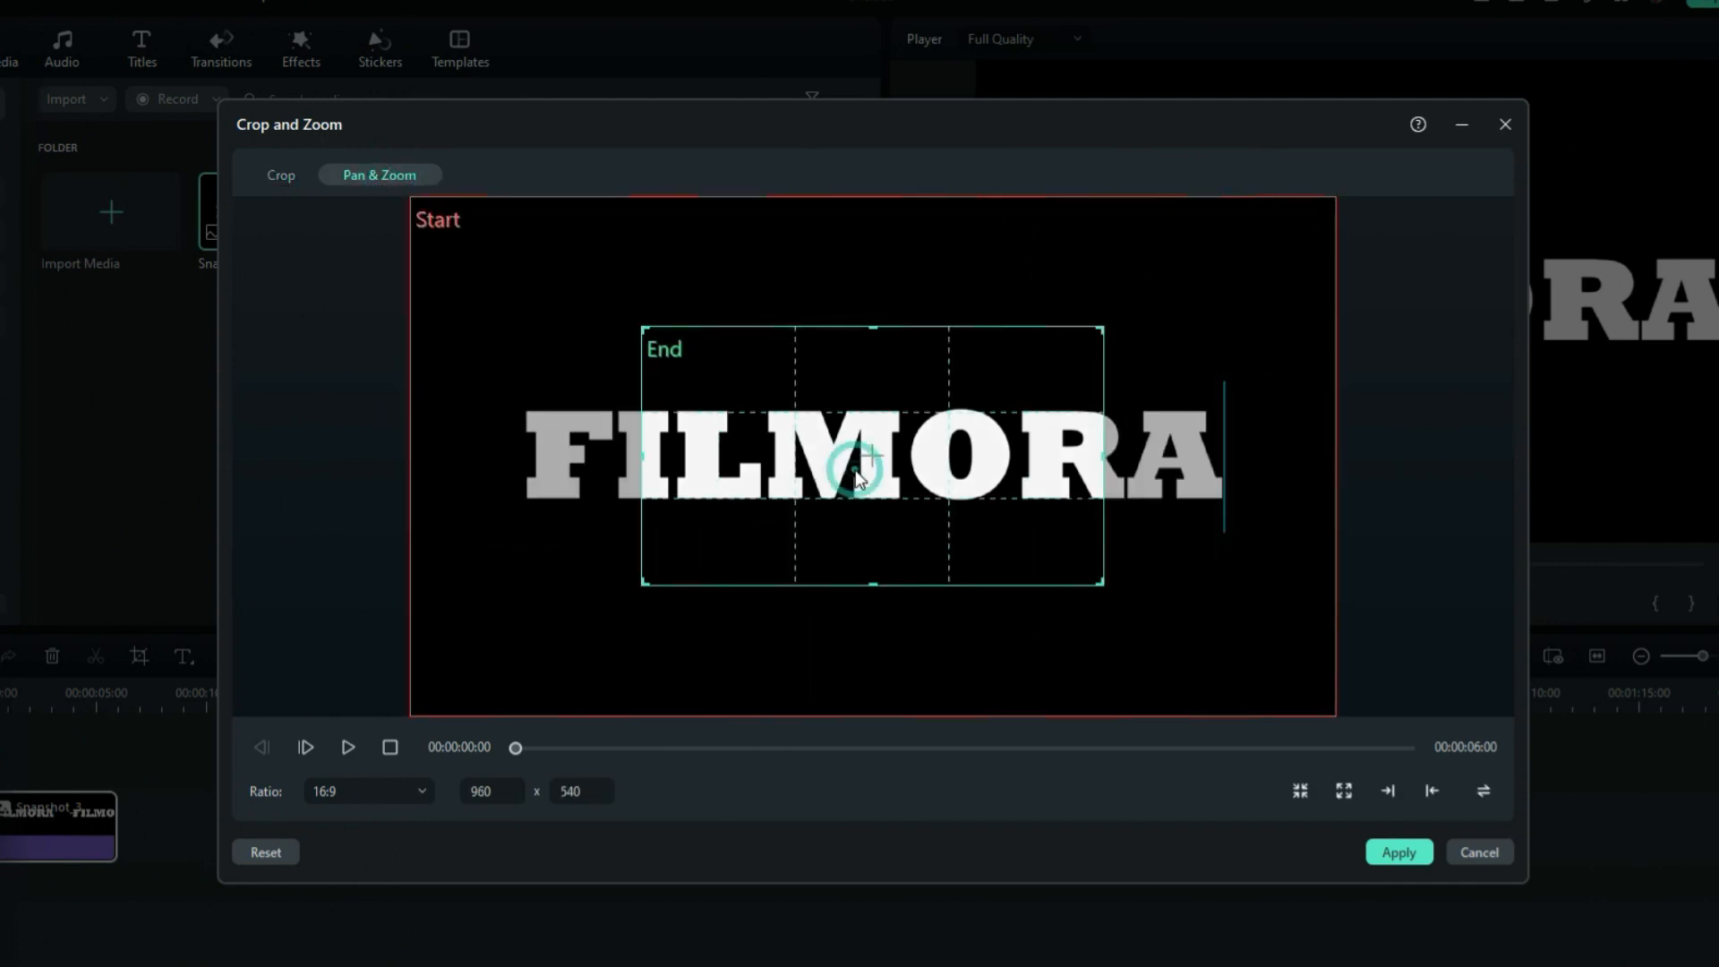
drag(645, 329, 994, 486)
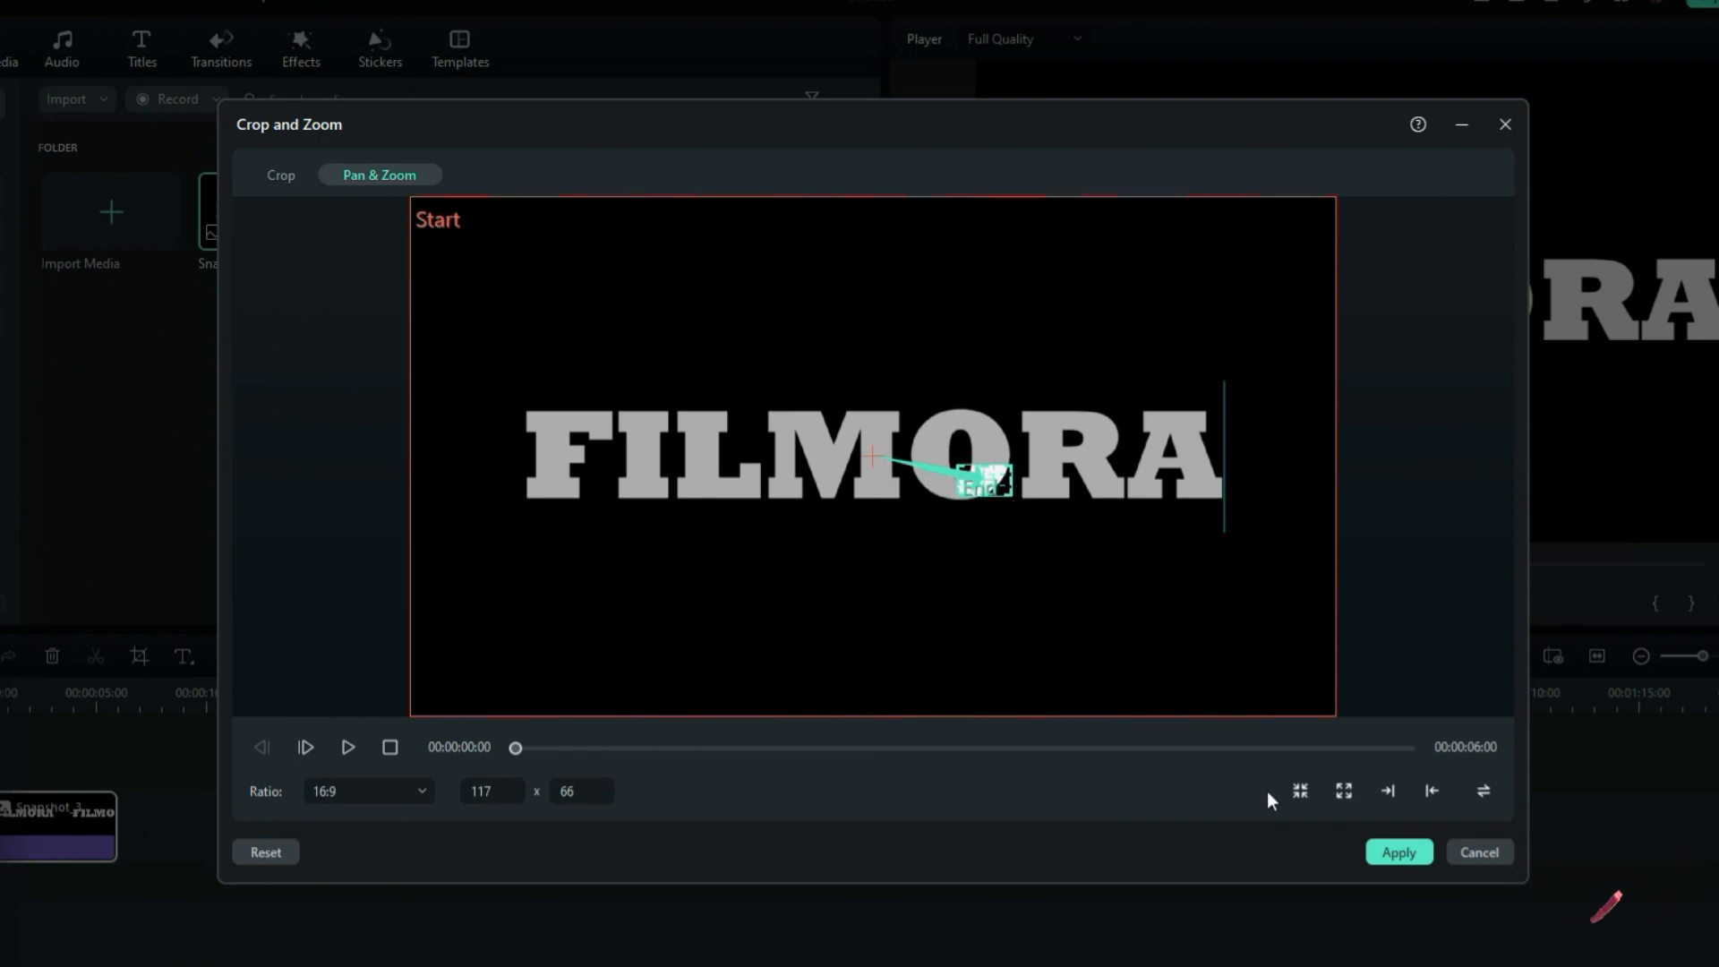
click(1399, 852)
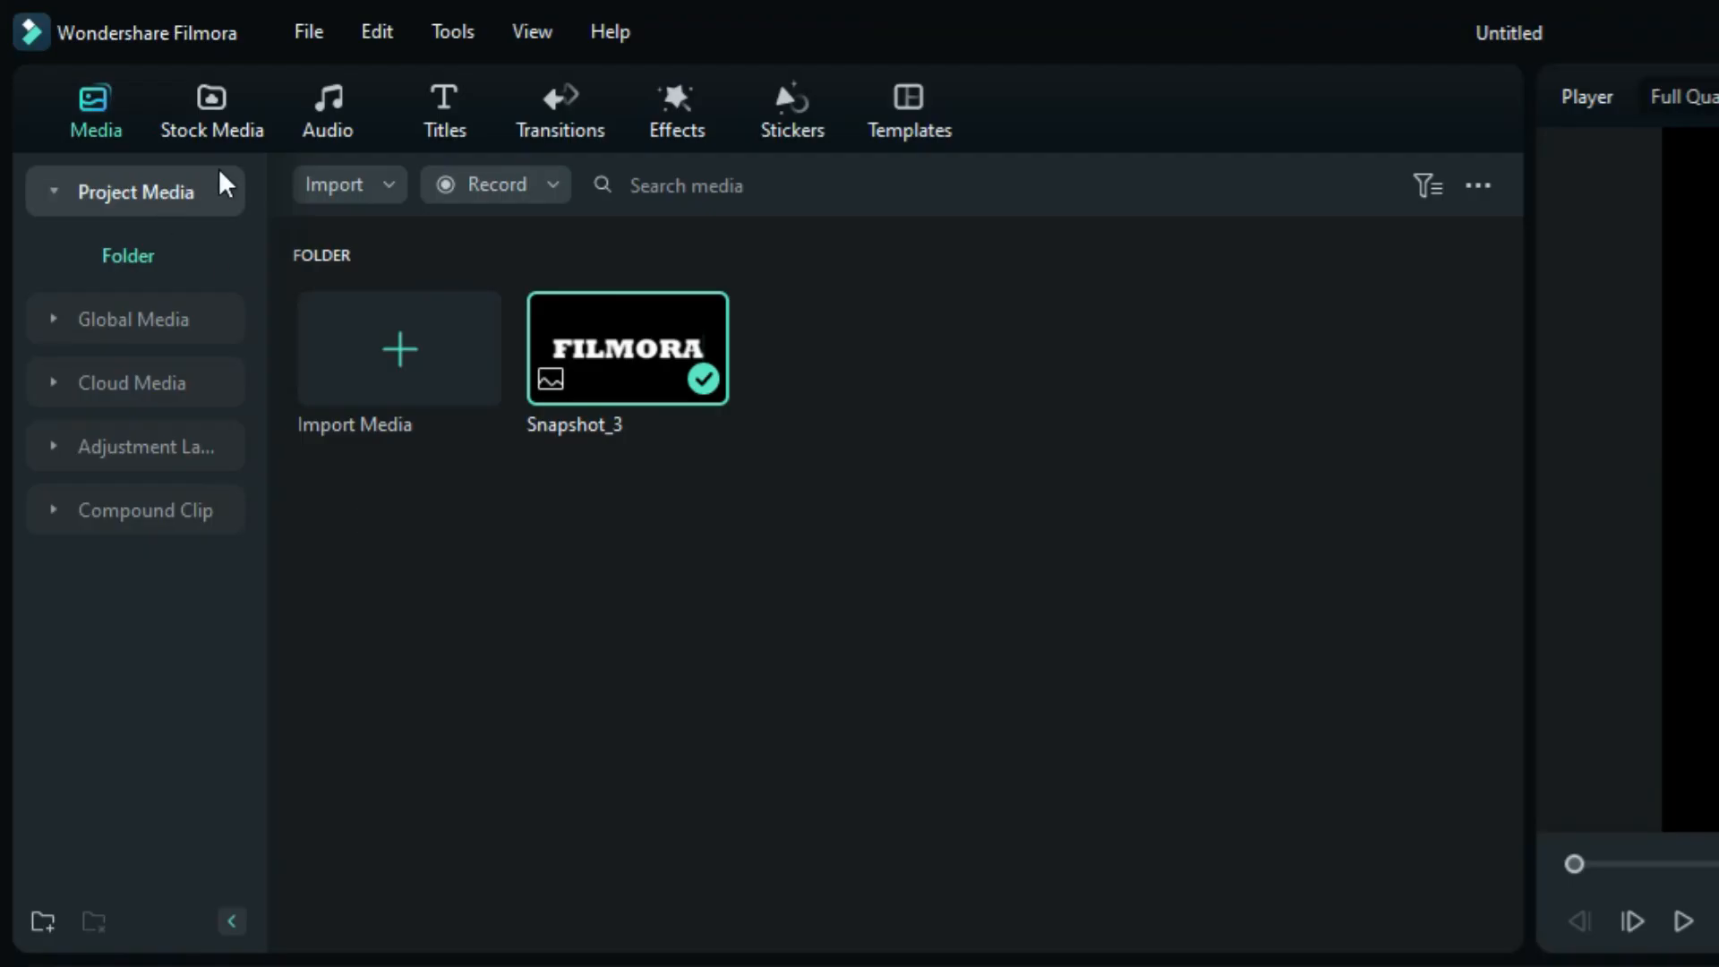
Place the downloaded 4K golden sunset stock clip at the start of video track 1, keeping the project settings of 1920 x 1080 25fps
click(120, 61)
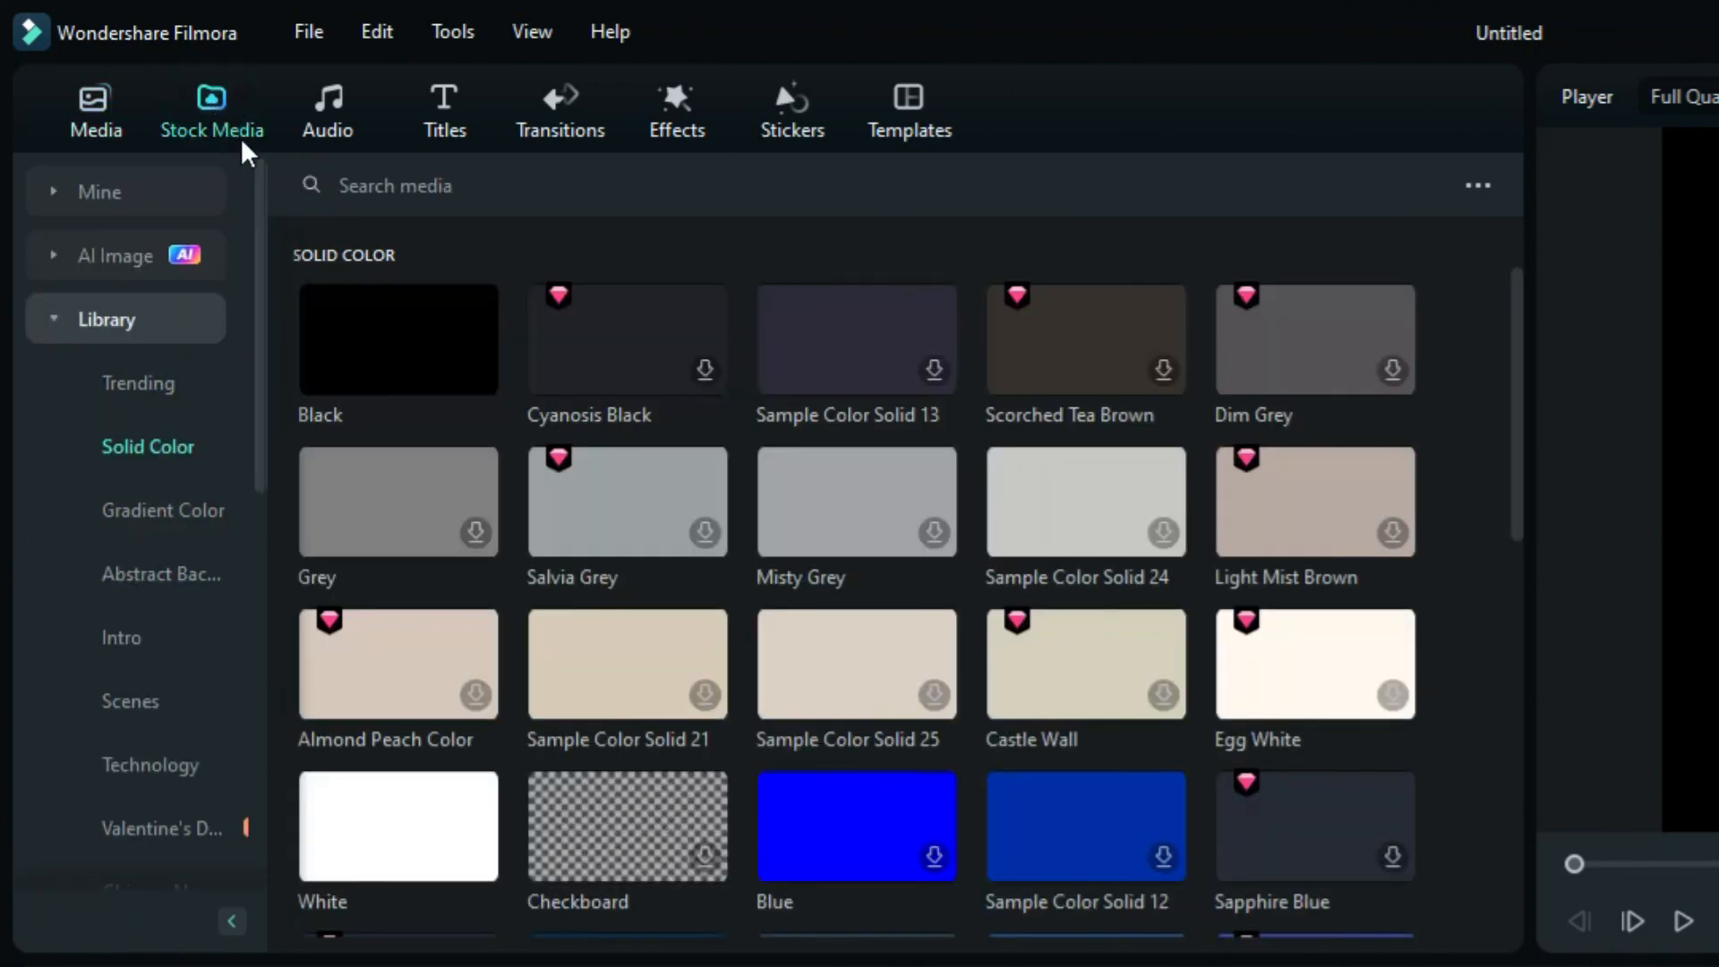
click(105, 196)
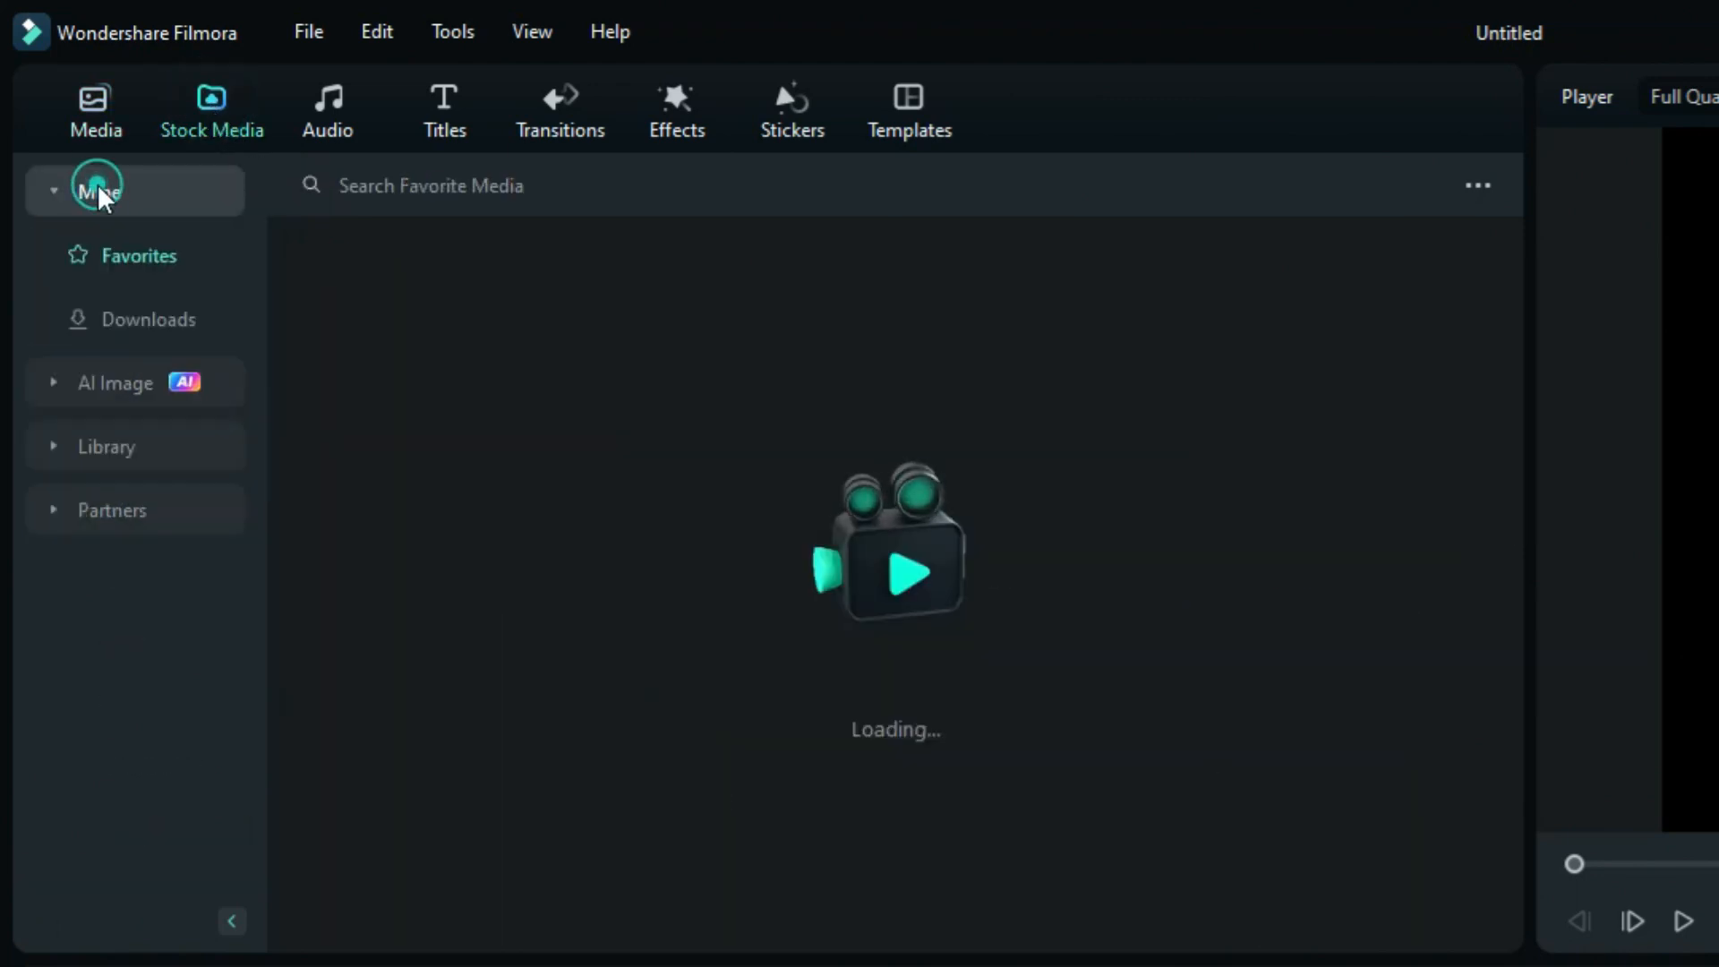
click(143, 324)
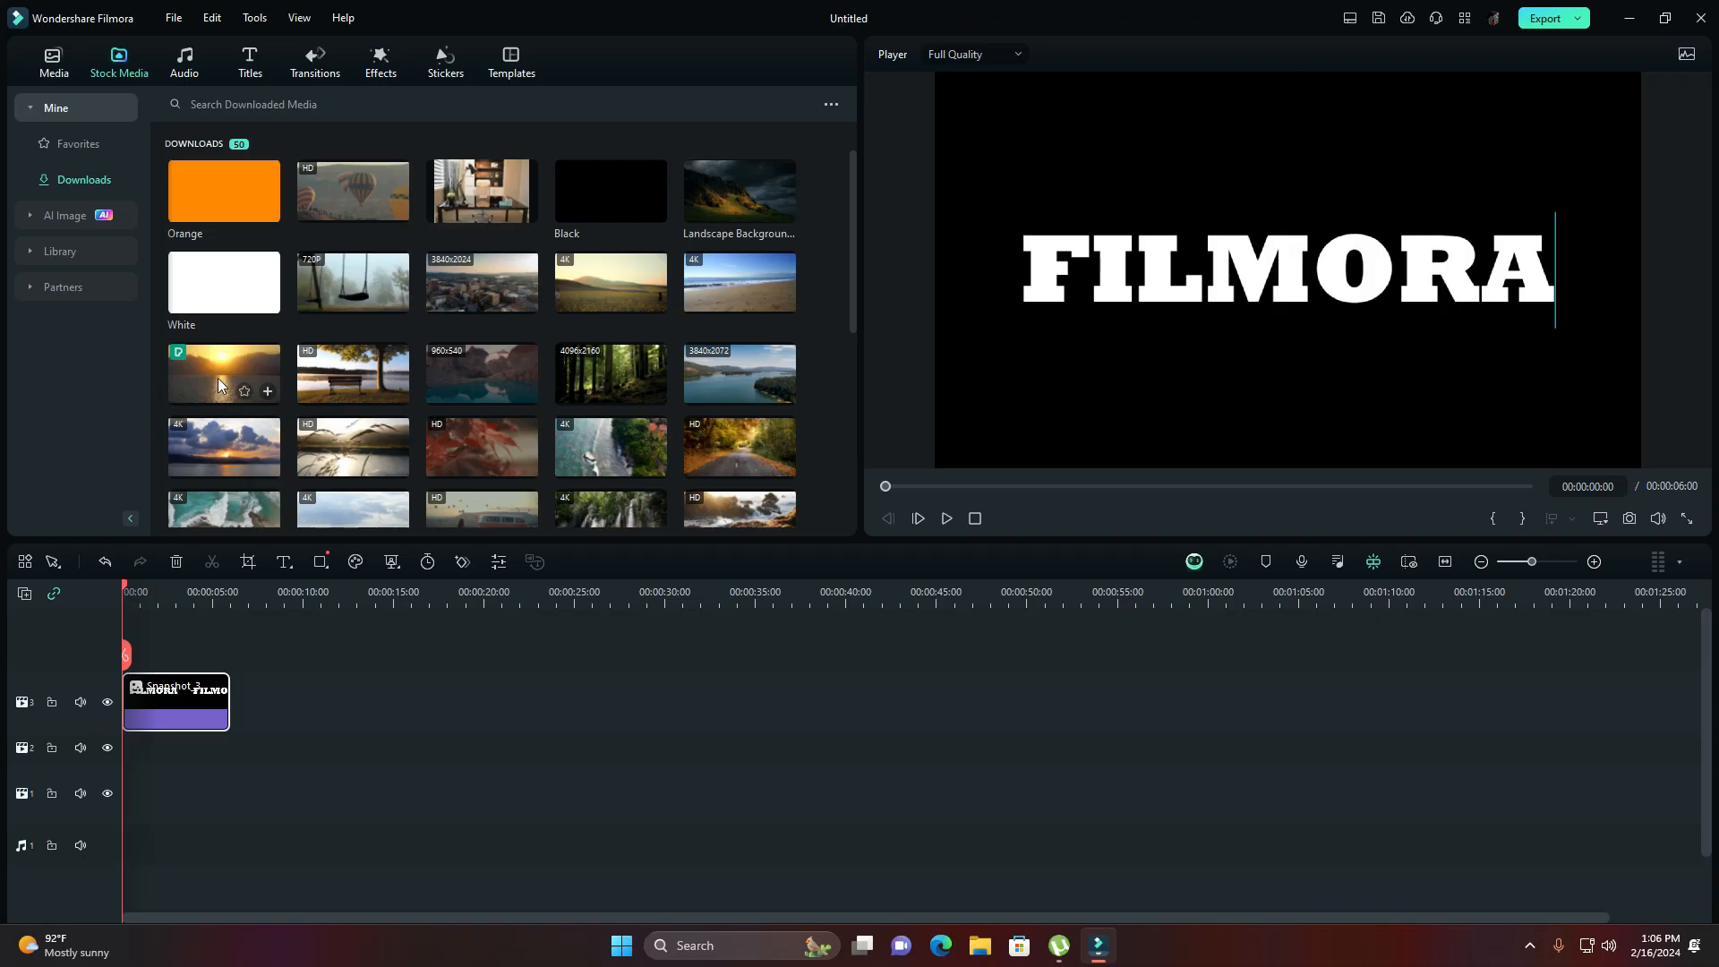
drag(385, 668, 571, 966)
drag(321, 732, 116, 754)
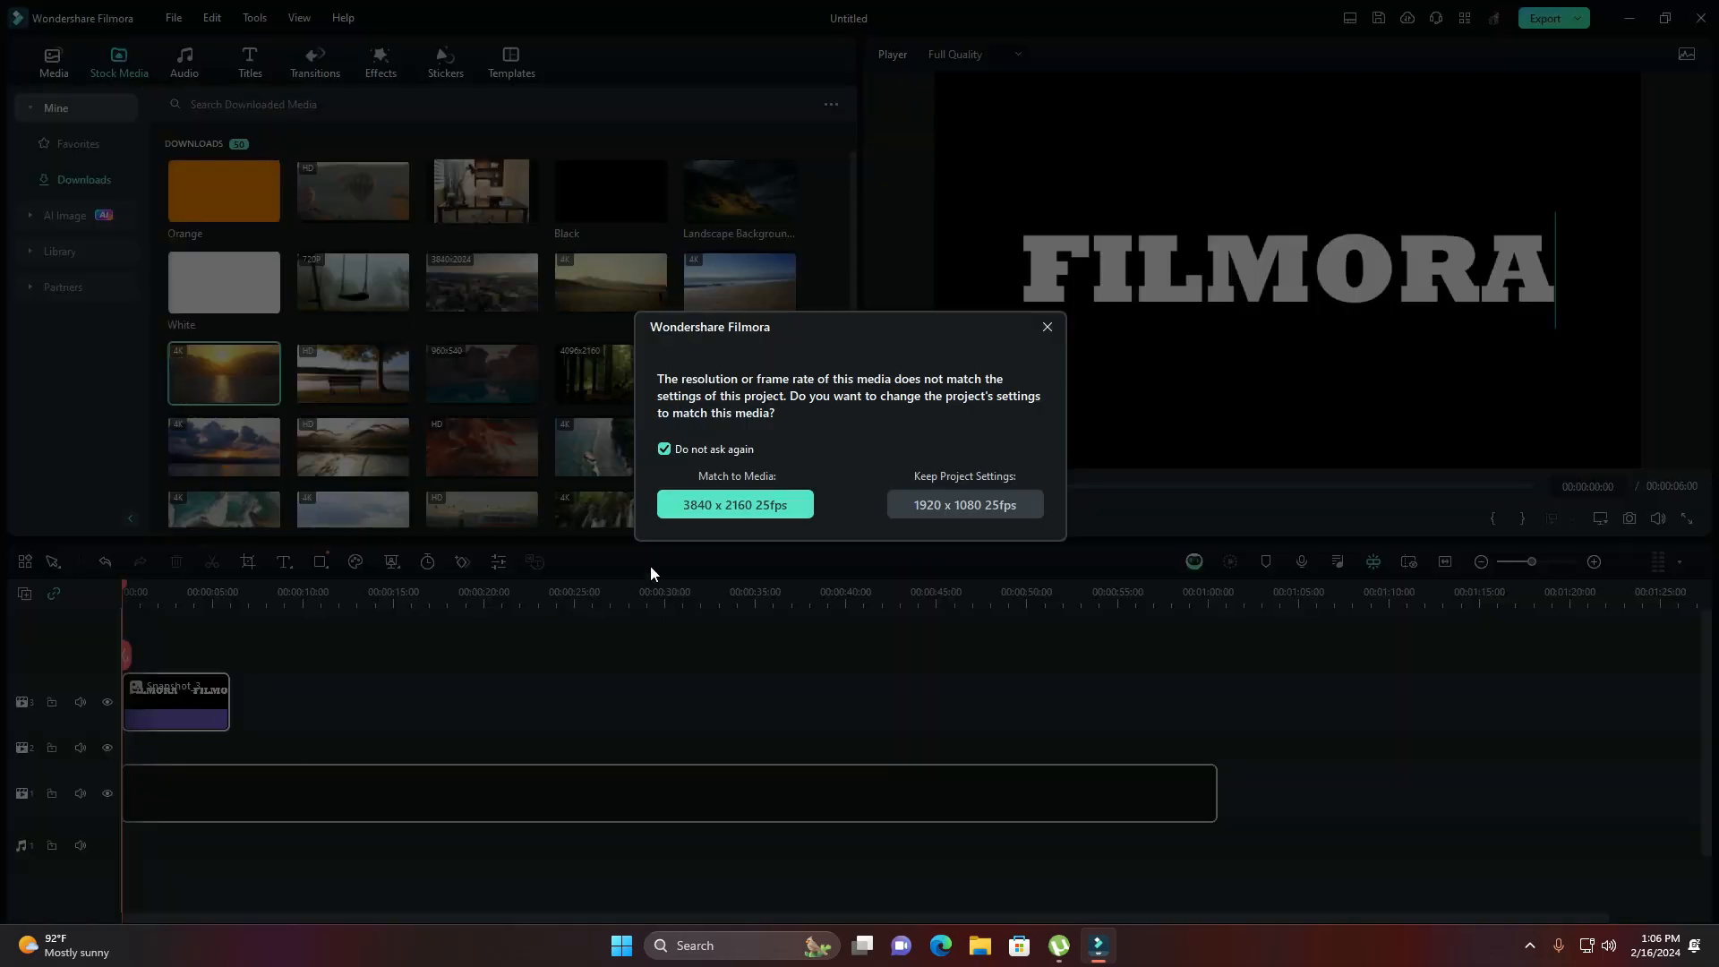
click(979, 503)
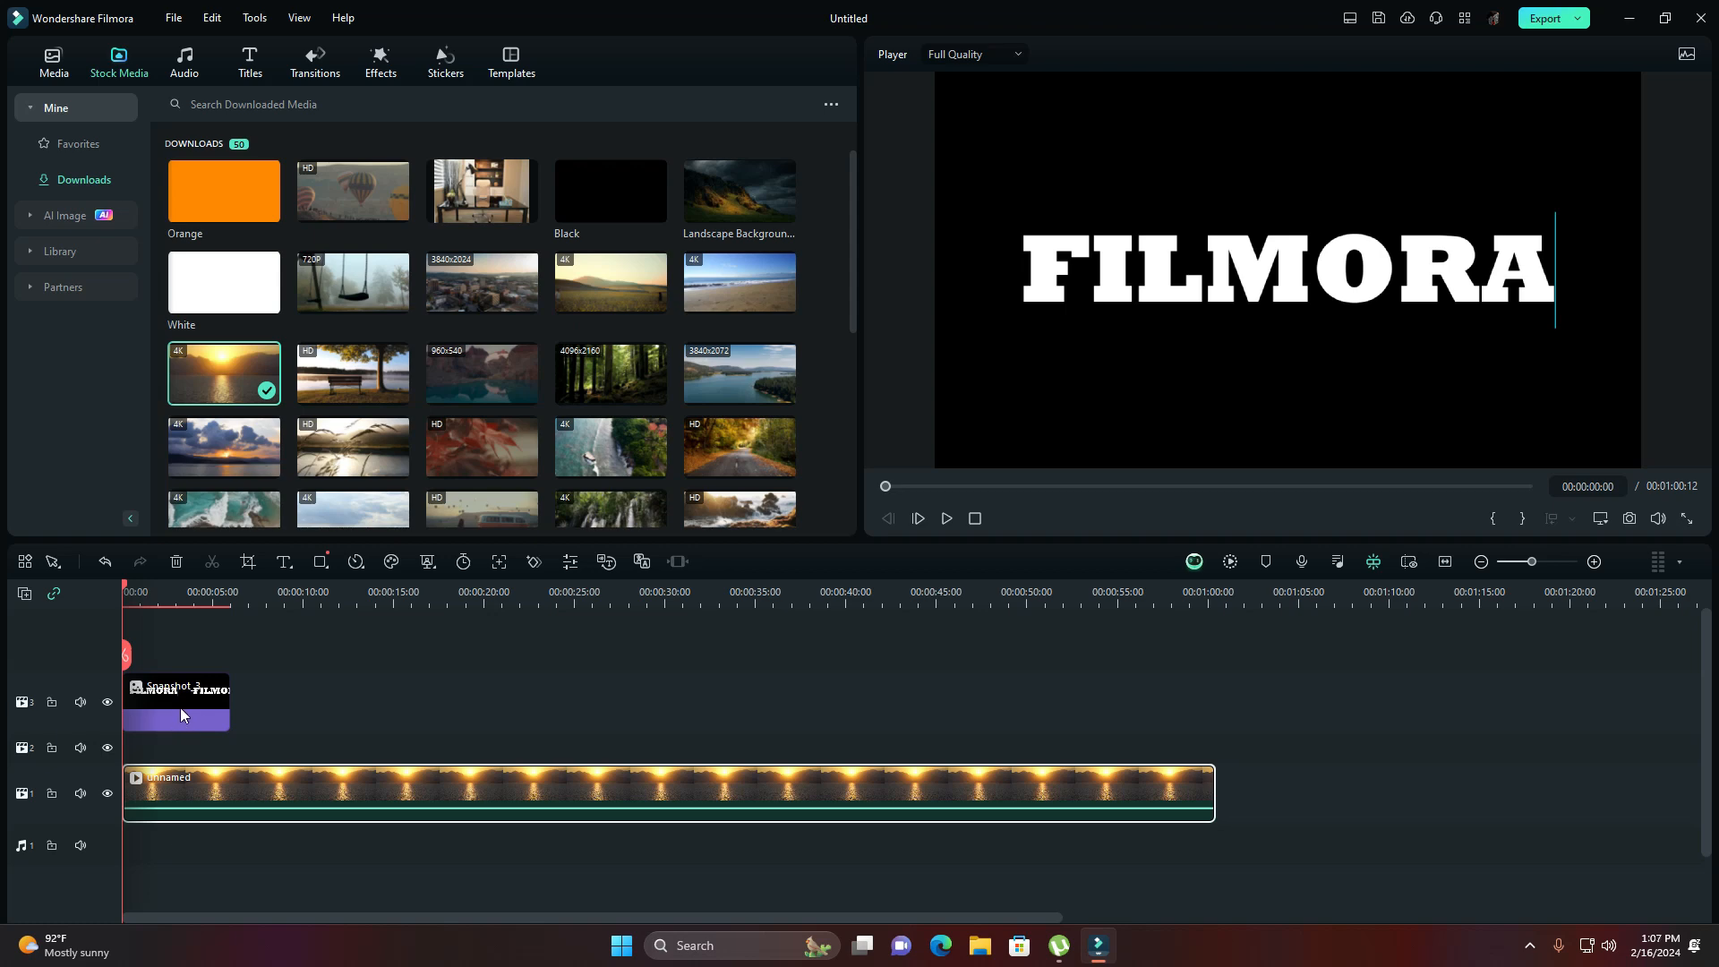
Set the FILMORA snapshot clip's blend mode to Multiply and accept the clip settings
click(181, 705)
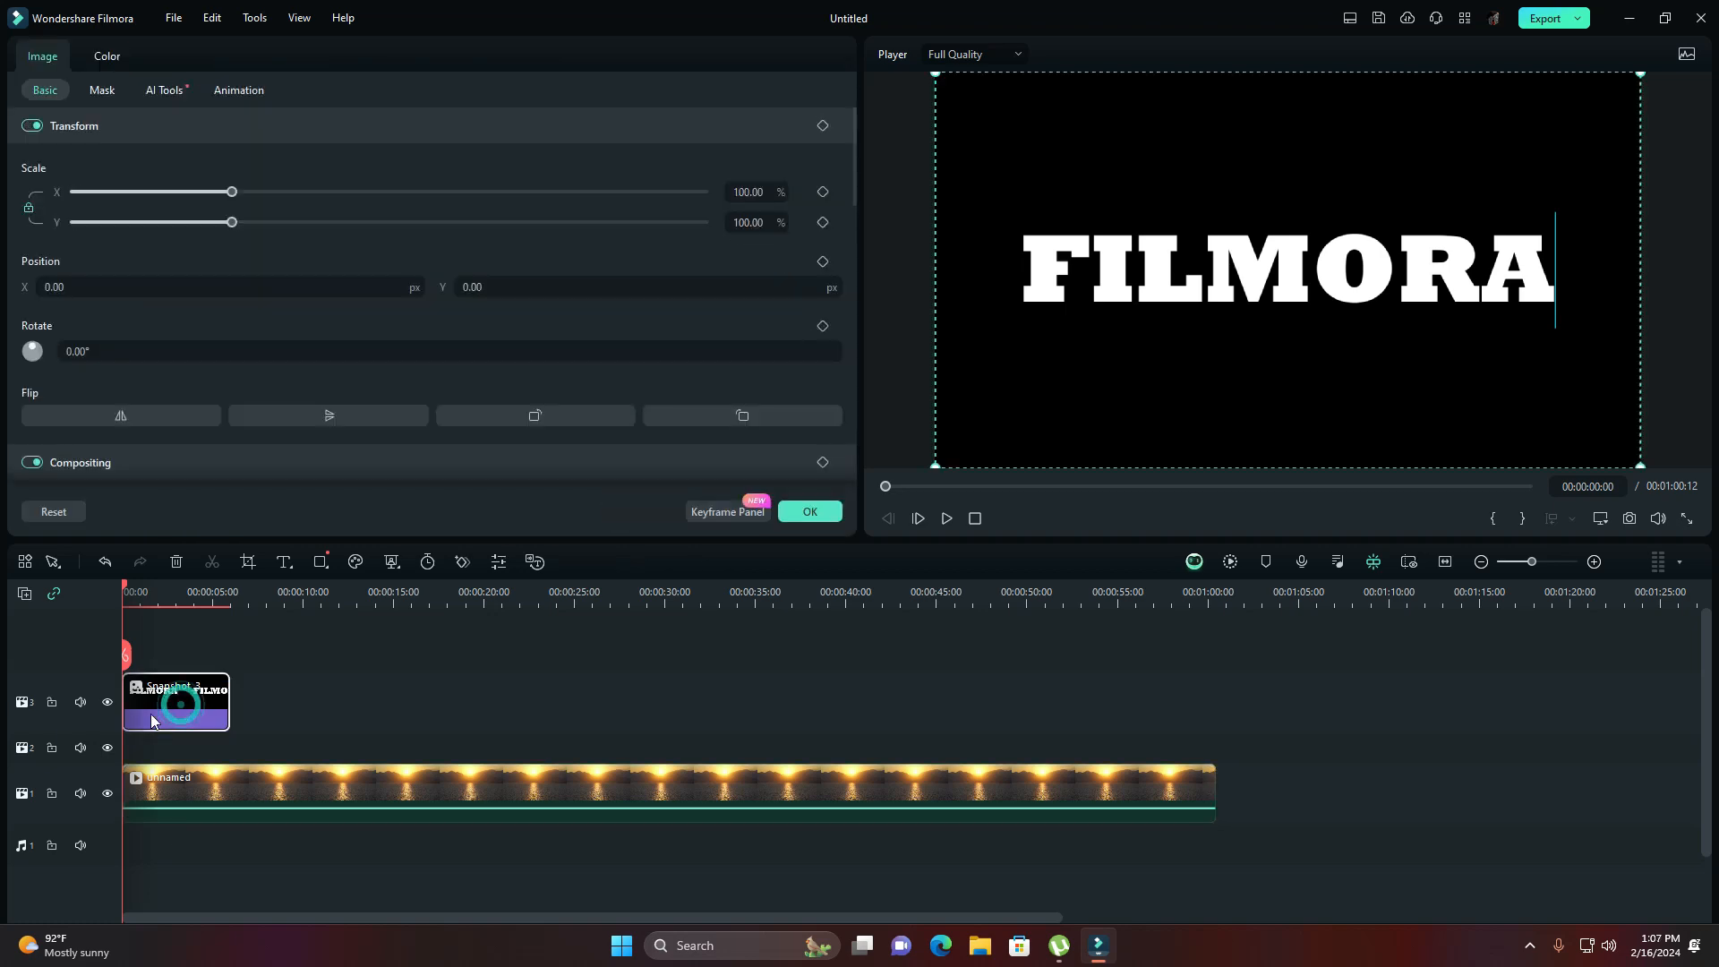
scroll(432, 266, down, 2)
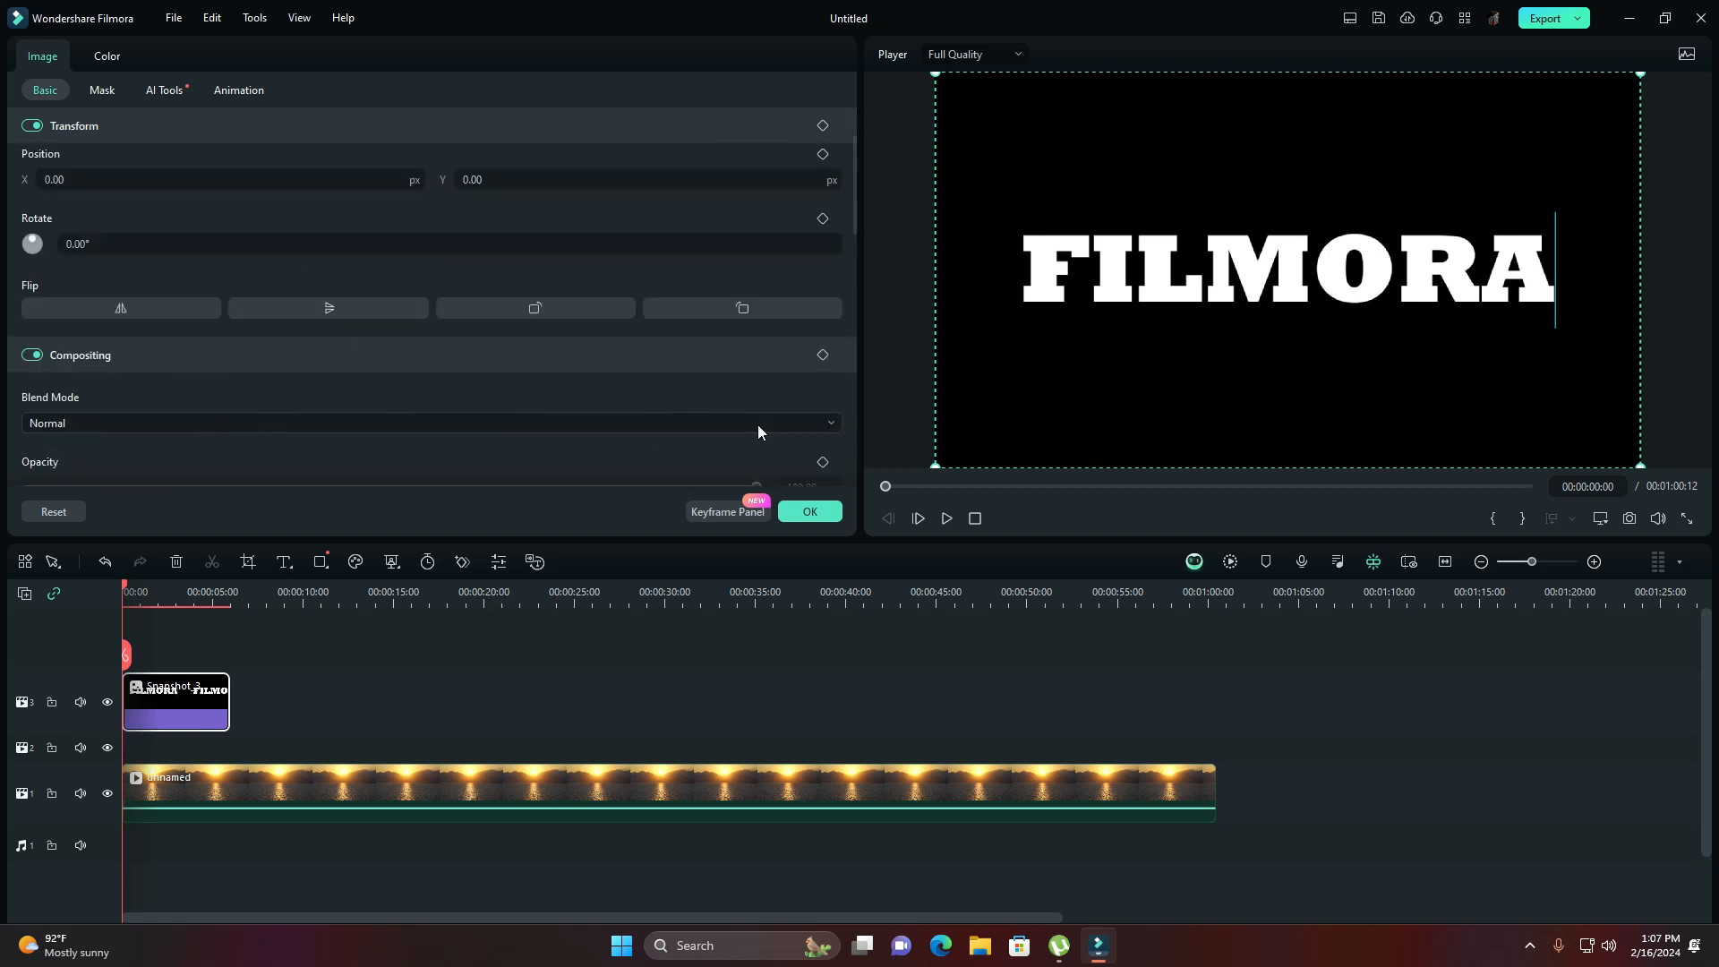
click(832, 424)
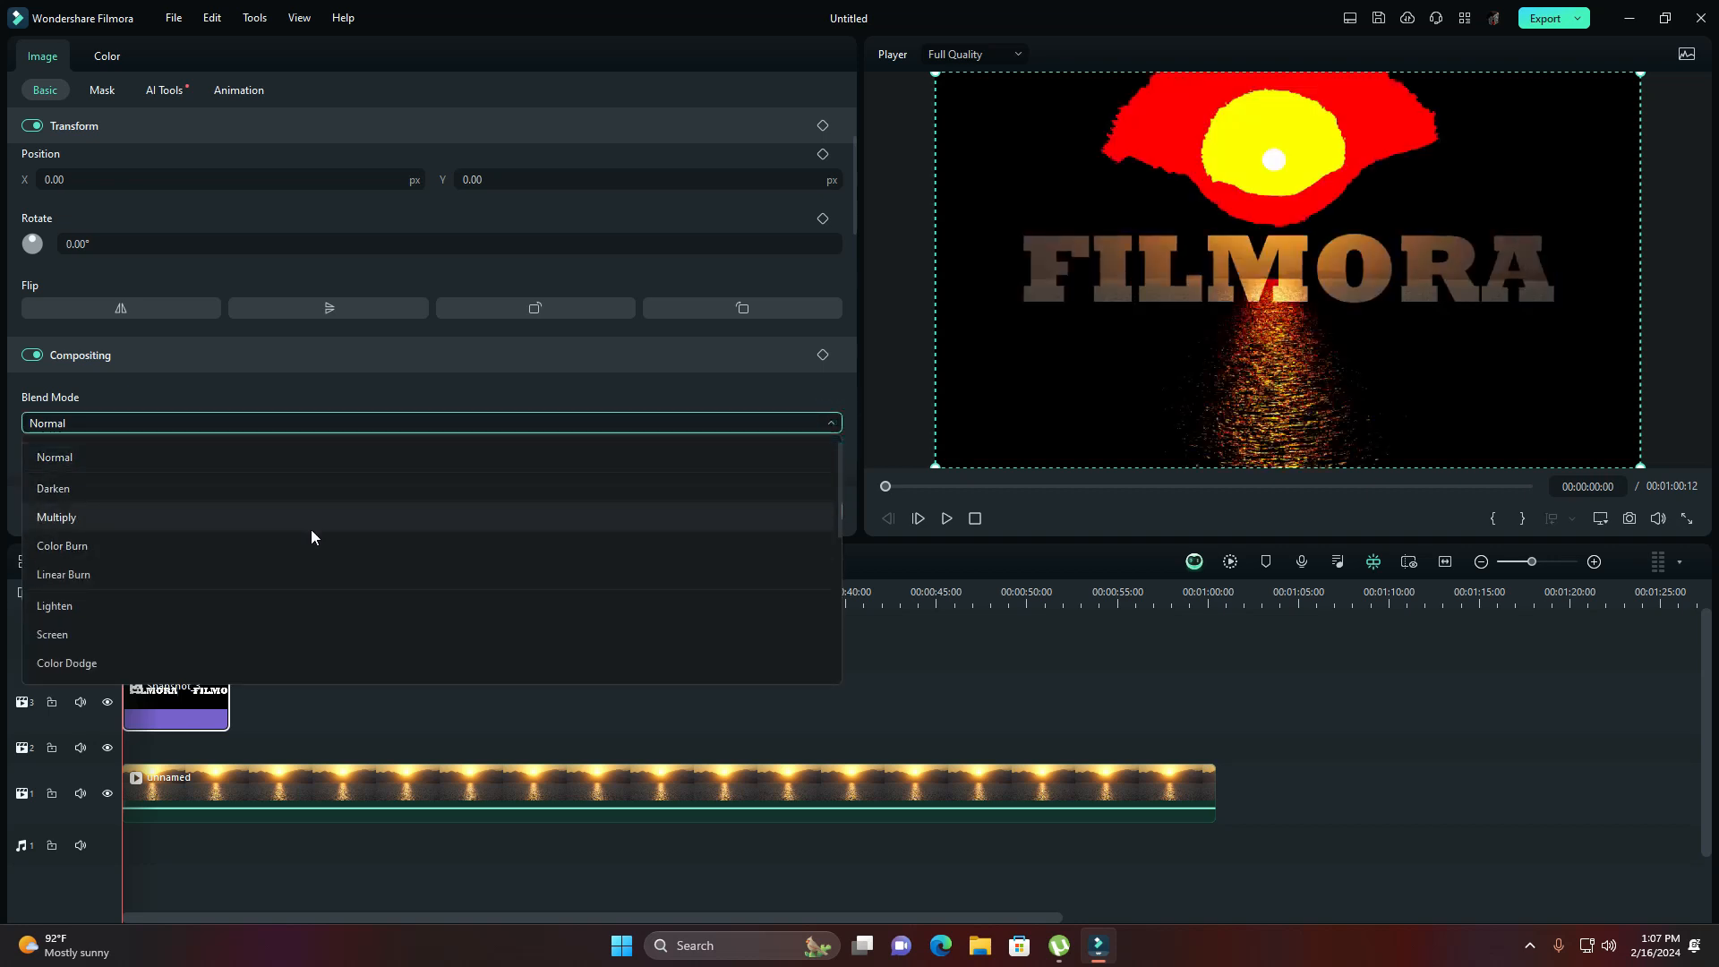
click(171, 519)
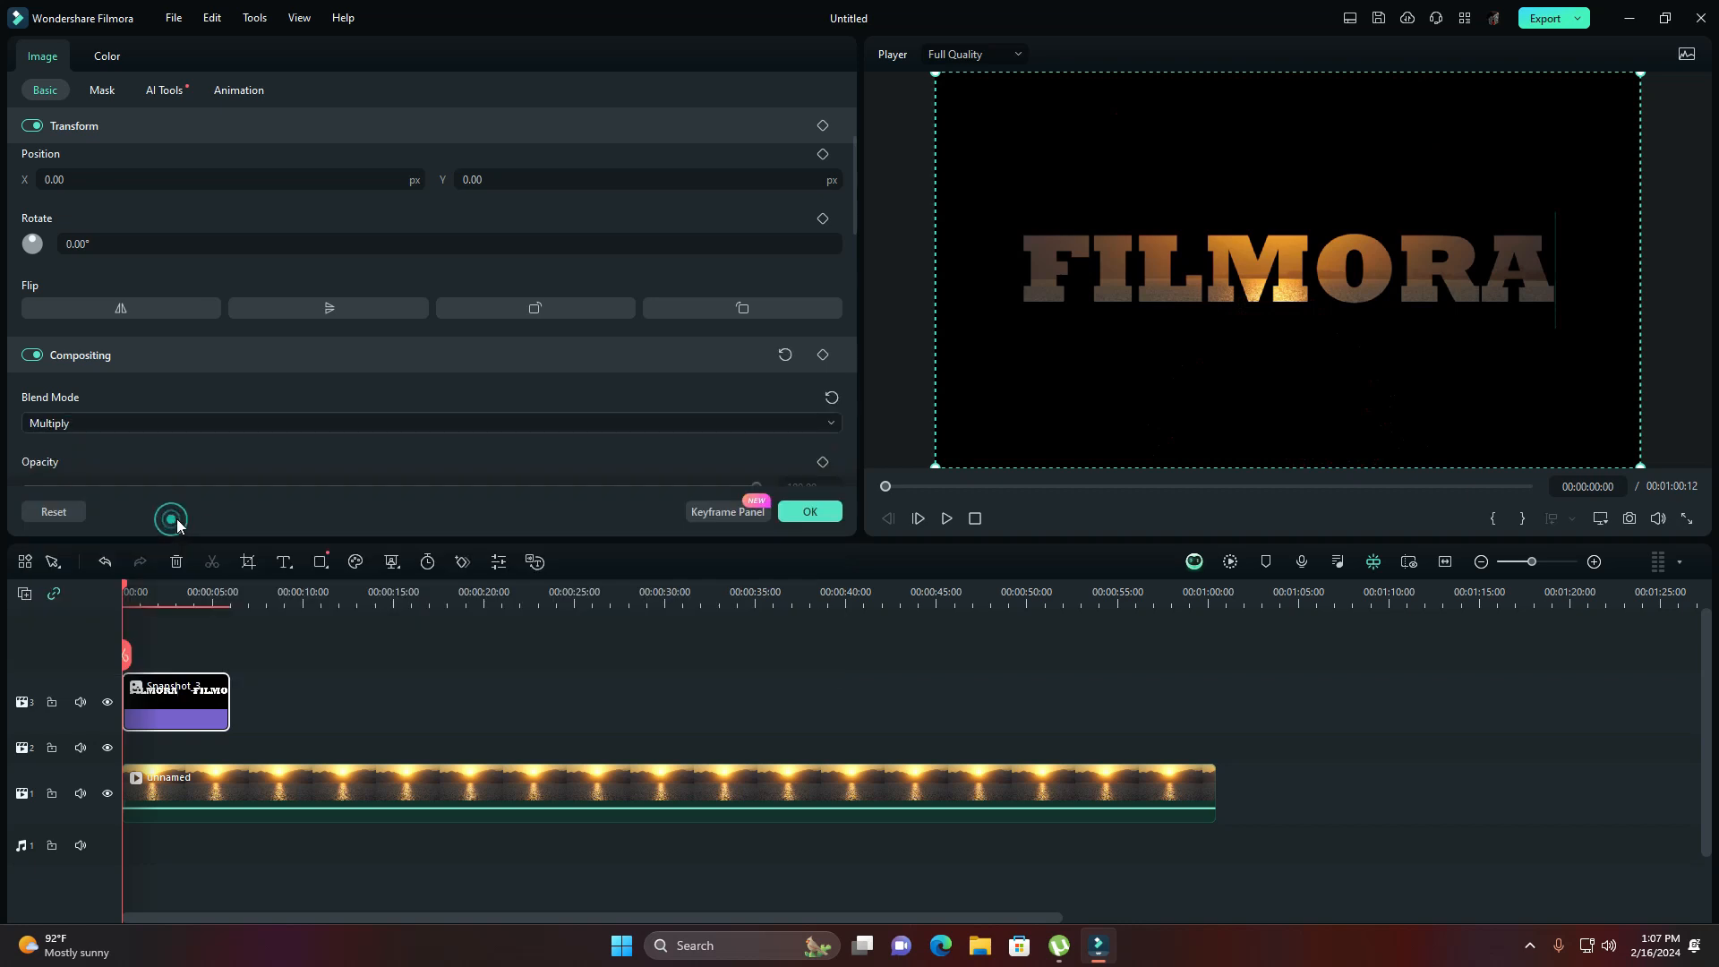
click(809, 512)
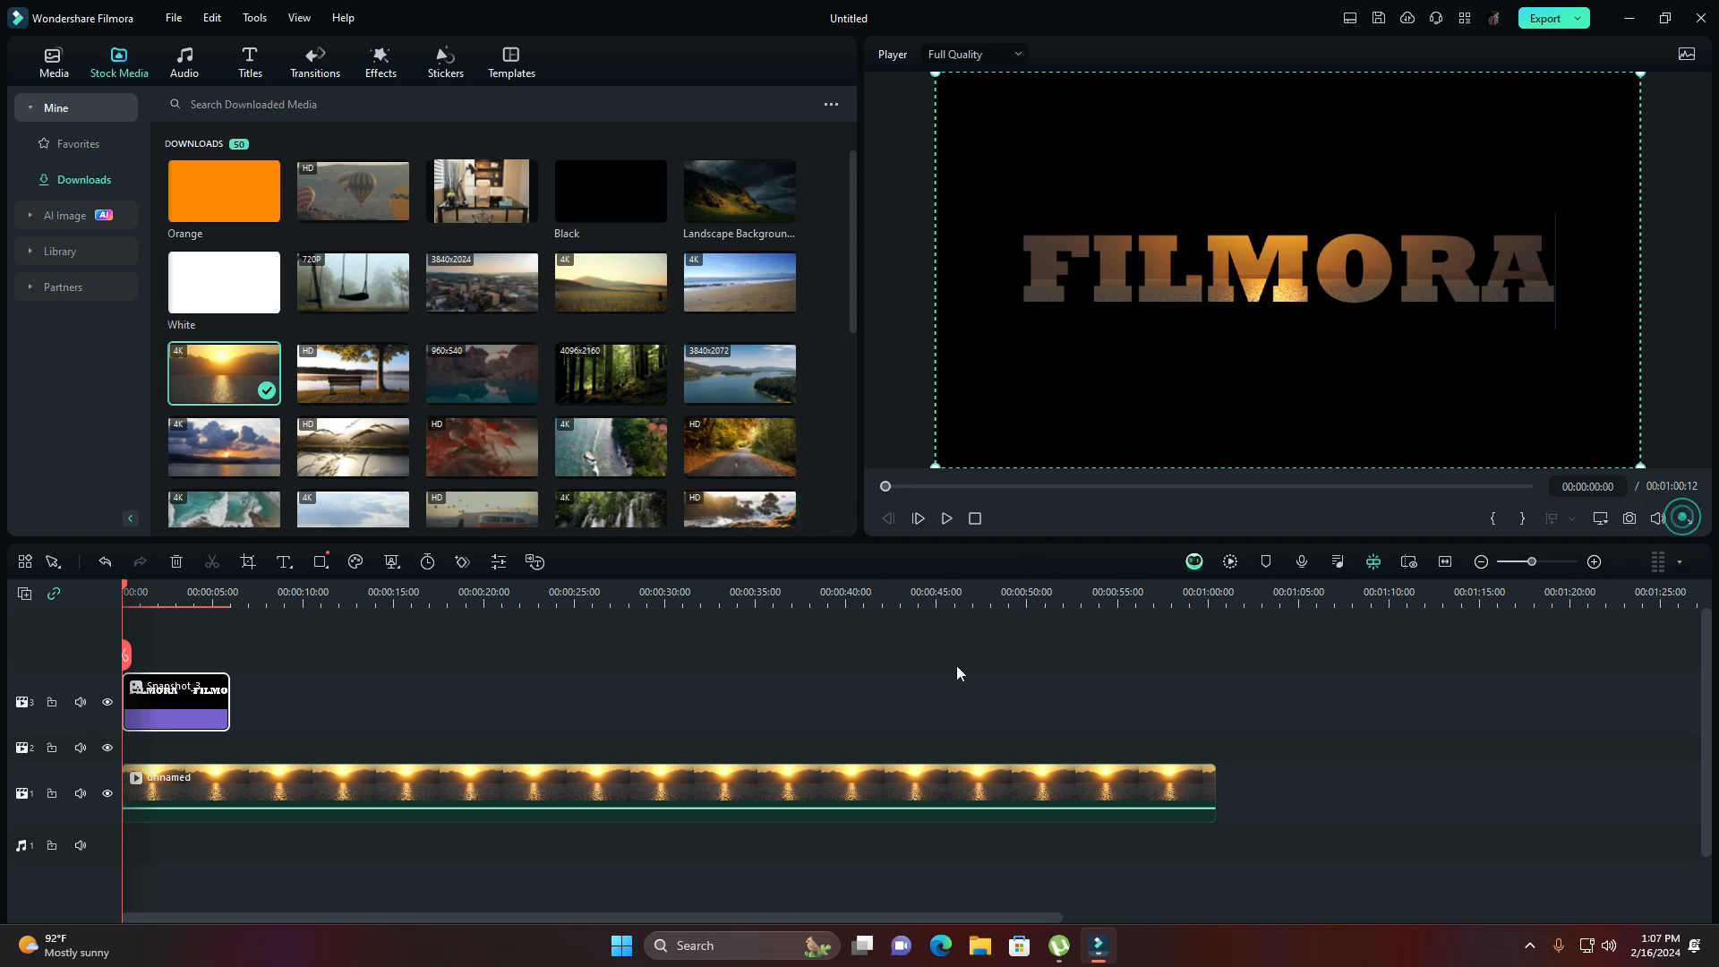
Play the zoom-through text effect from the beginning in the full-screen preview
click(1687, 519)
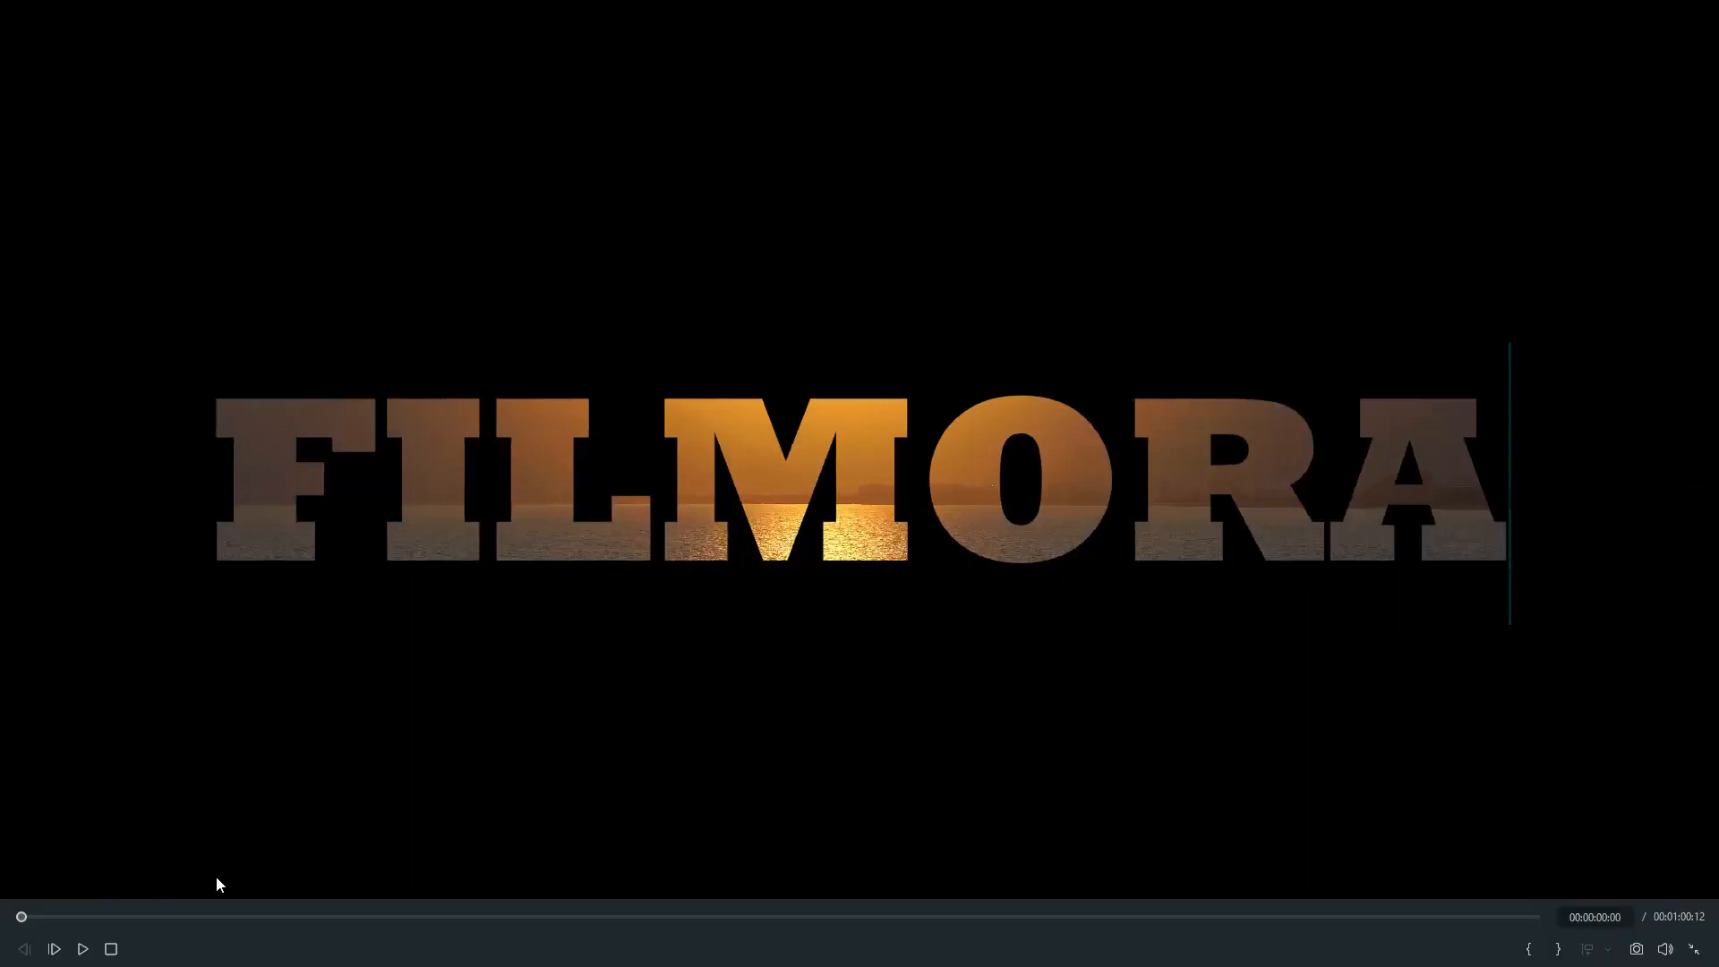
click(85, 953)
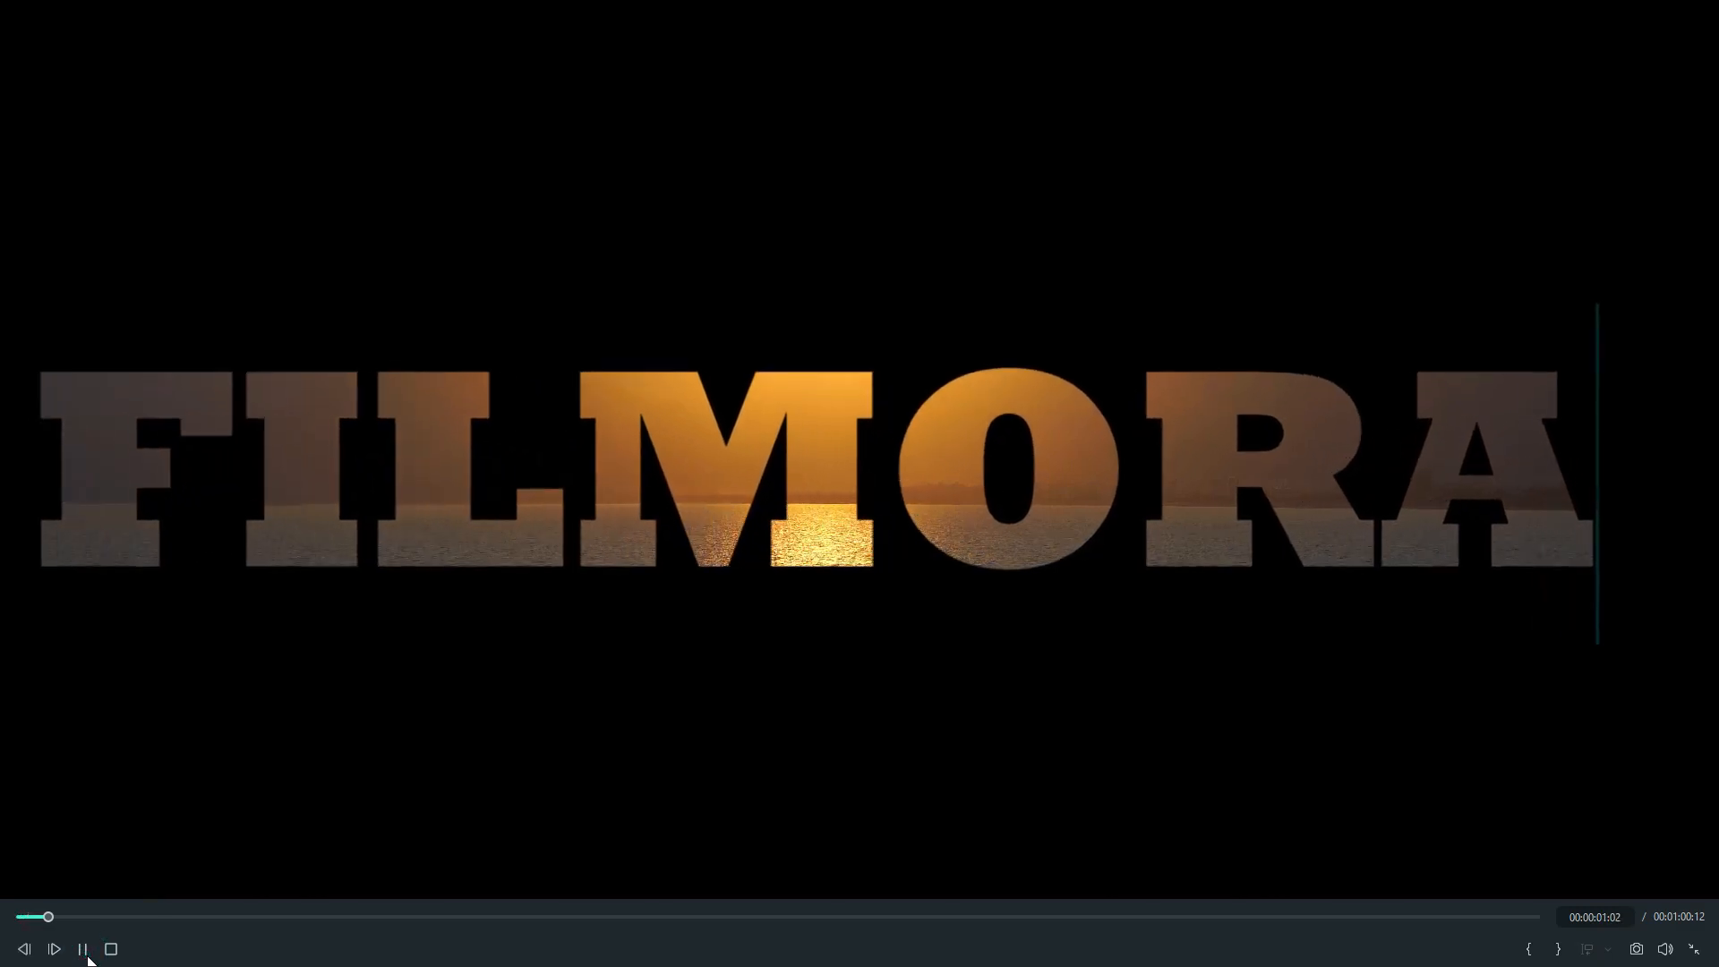